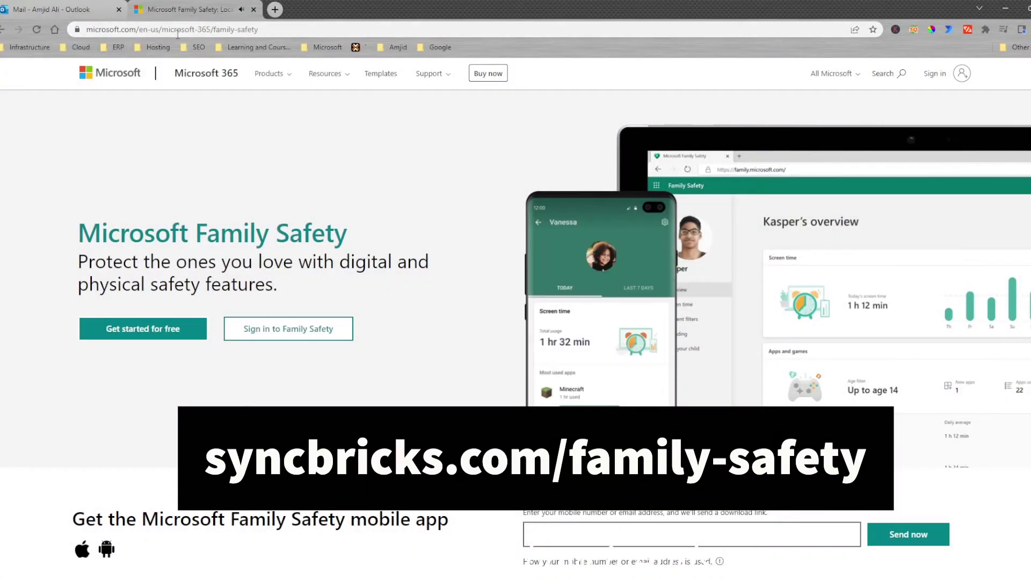
Begin entering a new web address, then cancel it to keep the product page
{"action": "left_click", "coordinate": [248, 31]}
{"action": "type", "text": "f"}
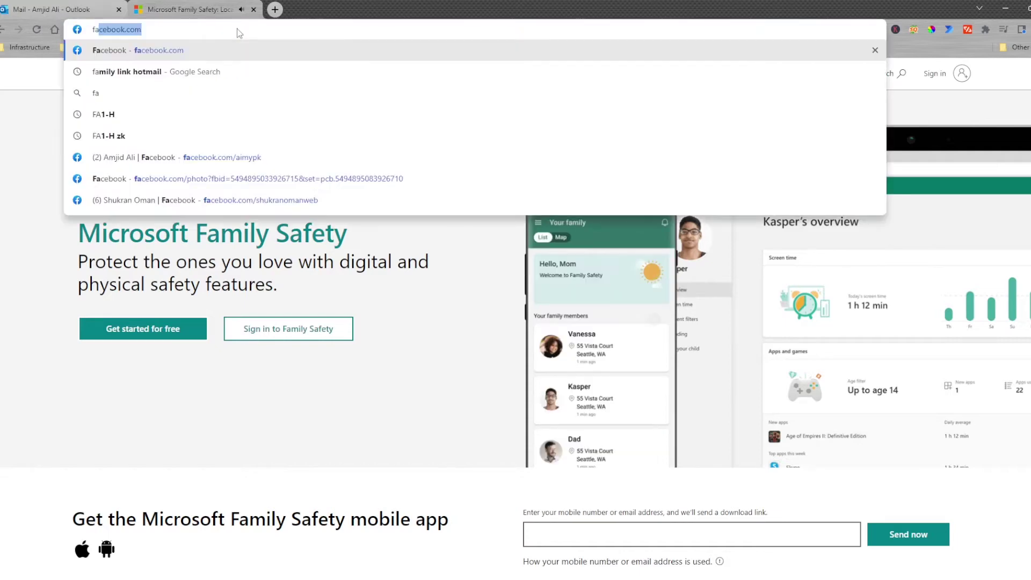
{"action": "key", "text": "Escape"}
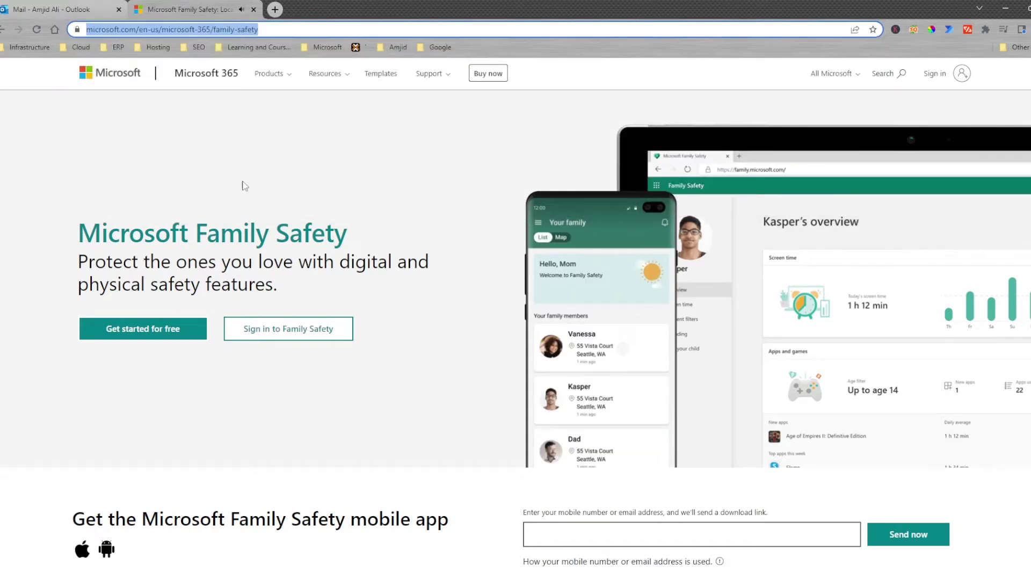
Scroll down the product page to the screen-time and content-filter feature sections
{"action": "scroll", "coordinate": [258, 215], "scroll_direction": "down", "scroll_amount": 8}
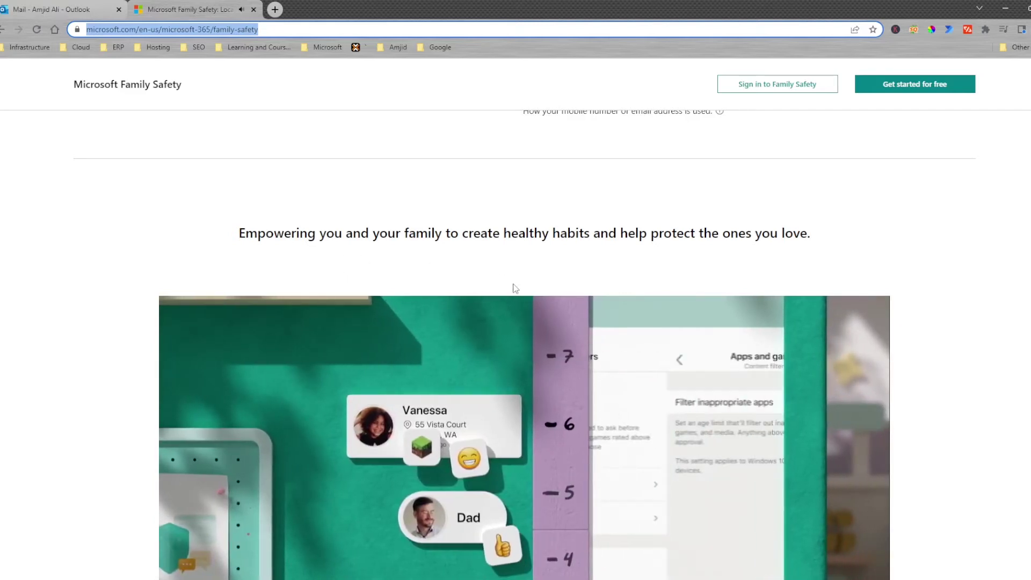
{"action": "scroll", "coordinate": [516, 290], "scroll_direction": "down", "scroll_amount": 10}
{"action": "scroll", "coordinate": [516, 290], "scroll_direction": "down", "scroll_amount": 4}
{"action": "left_click", "coordinate": [642, 302]}
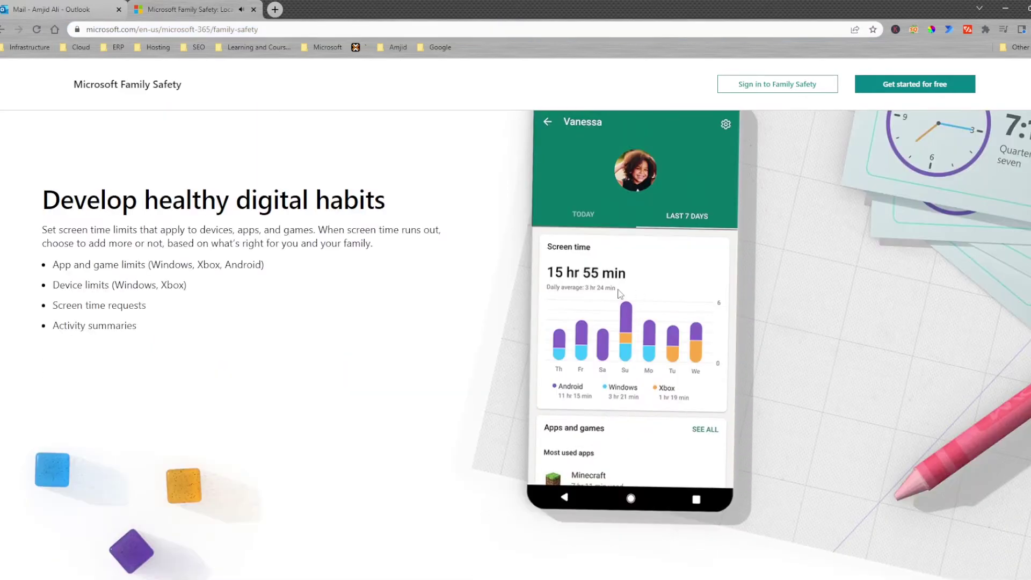
{"action": "scroll", "coordinate": [481, 274], "scroll_direction": "down", "scroll_amount": 10}
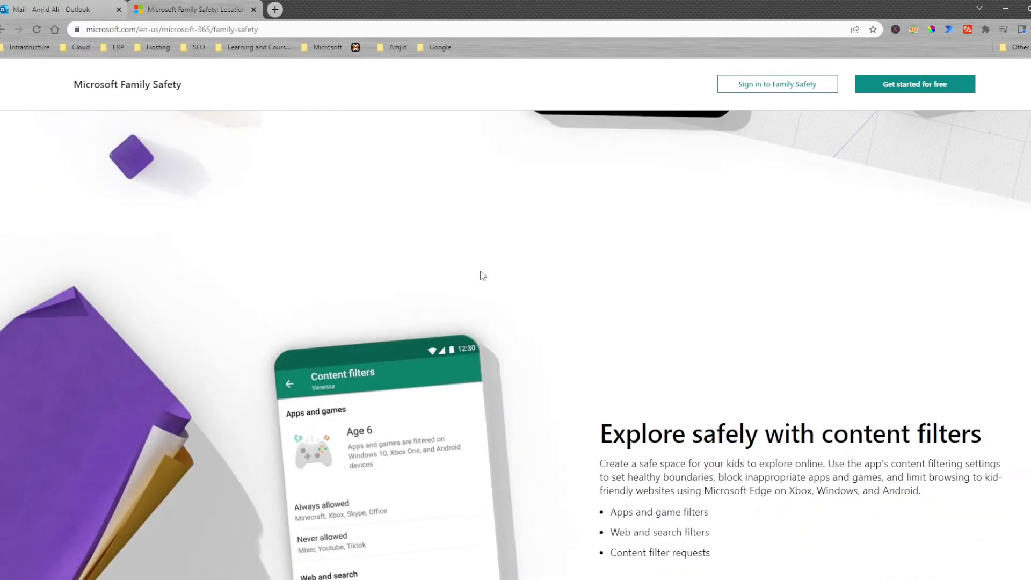
Review each comparison row, highlighting Web and search filters, down to the $9.99/month pricing cards
{"action": "scroll", "coordinate": [483, 276], "scroll_direction": "up", "scroll_amount": 2, "text": "ctrl"}
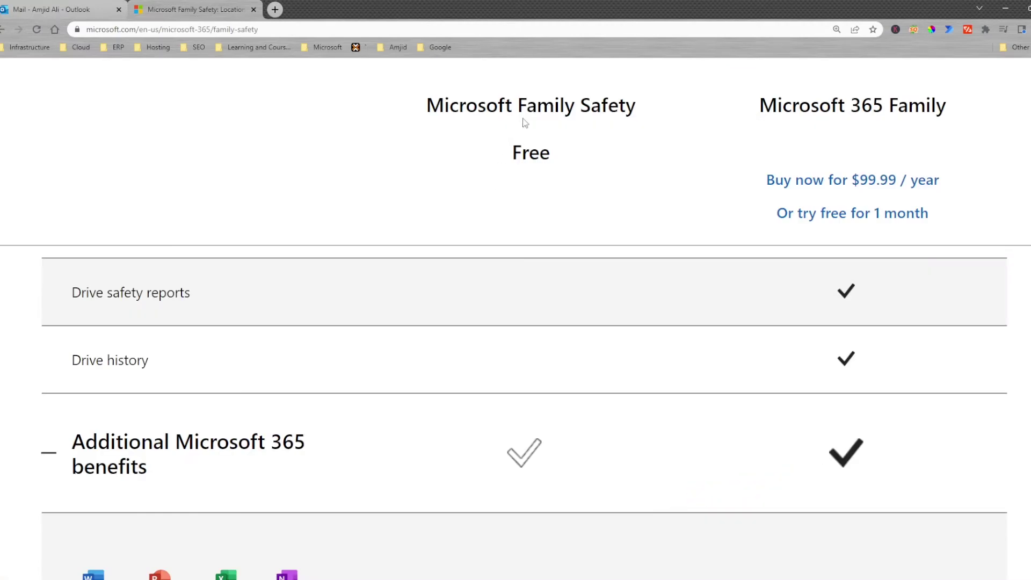
{"action": "scroll", "coordinate": [452, 215], "scroll_direction": "down", "scroll_amount": 2, "text": "ctrl"}
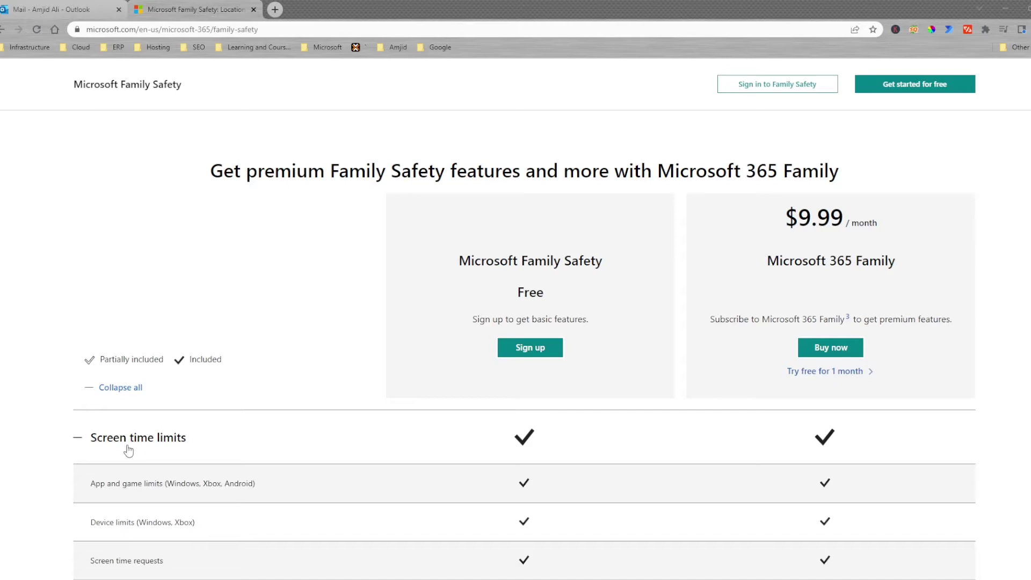
{"action": "scroll", "coordinate": [111, 412], "scroll_direction": "down", "scroll_amount": 2}
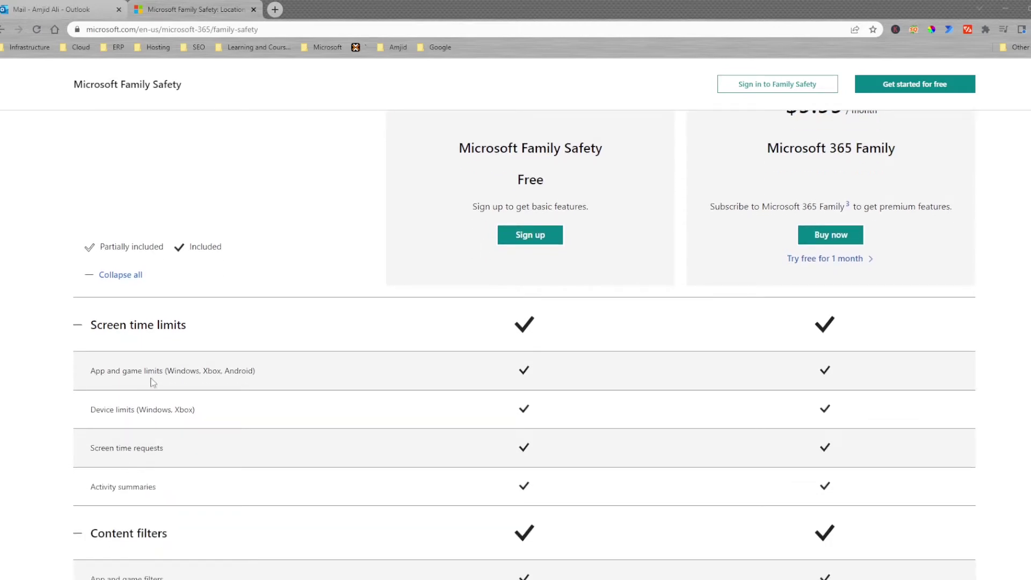
{"action": "scroll", "coordinate": [196, 385], "scroll_direction": "down", "scroll_amount": 3}
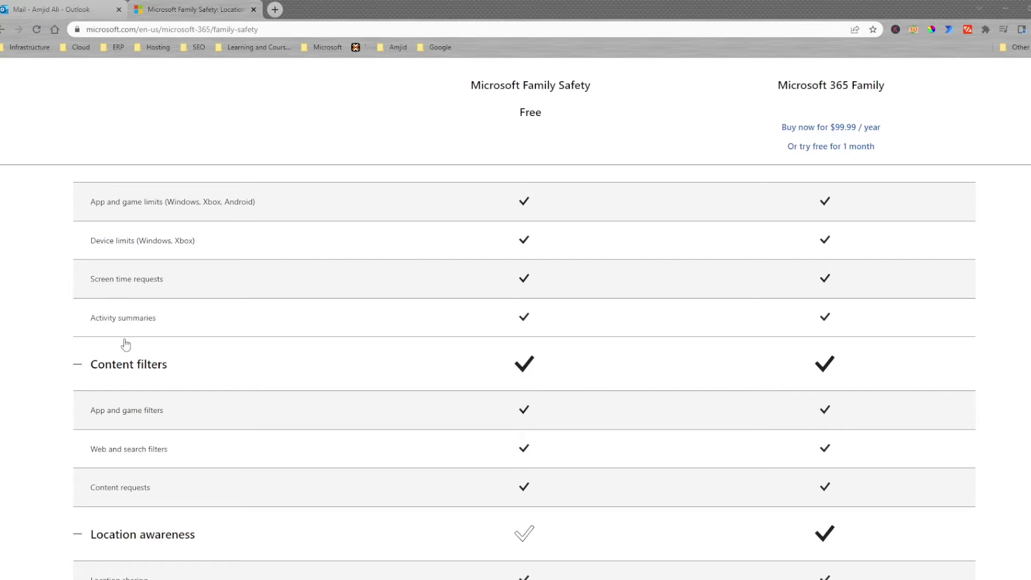
{"action": "scroll", "coordinate": [396, 348], "scroll_direction": "up", "scroll_amount": 4, "text": "ctrl"}
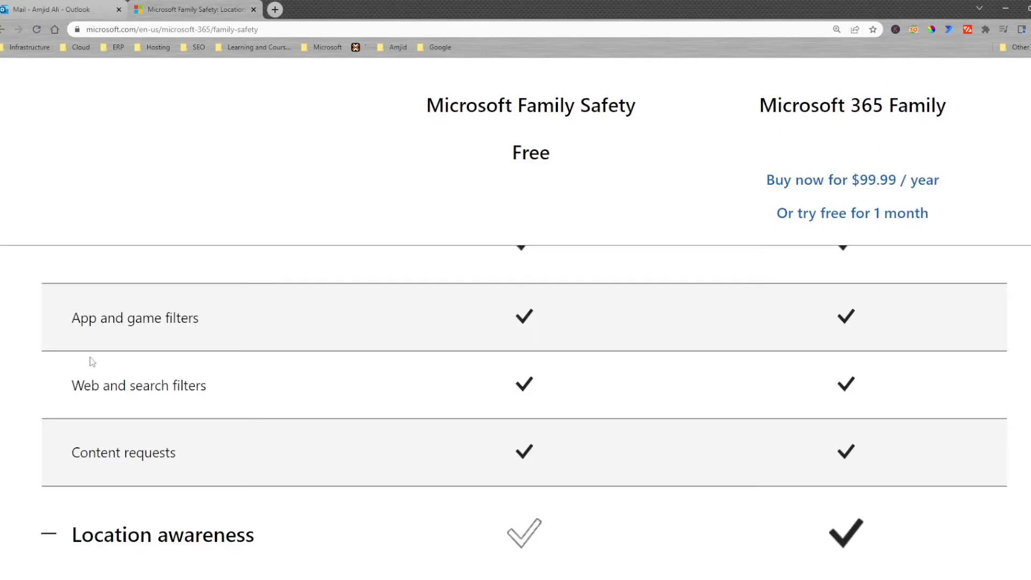
{"action": "left_click_drag", "start_coordinate": [69, 395], "coordinate": [243, 395]}
{"action": "scroll", "coordinate": [180, 424], "scroll_direction": "down", "scroll_amount": 4}
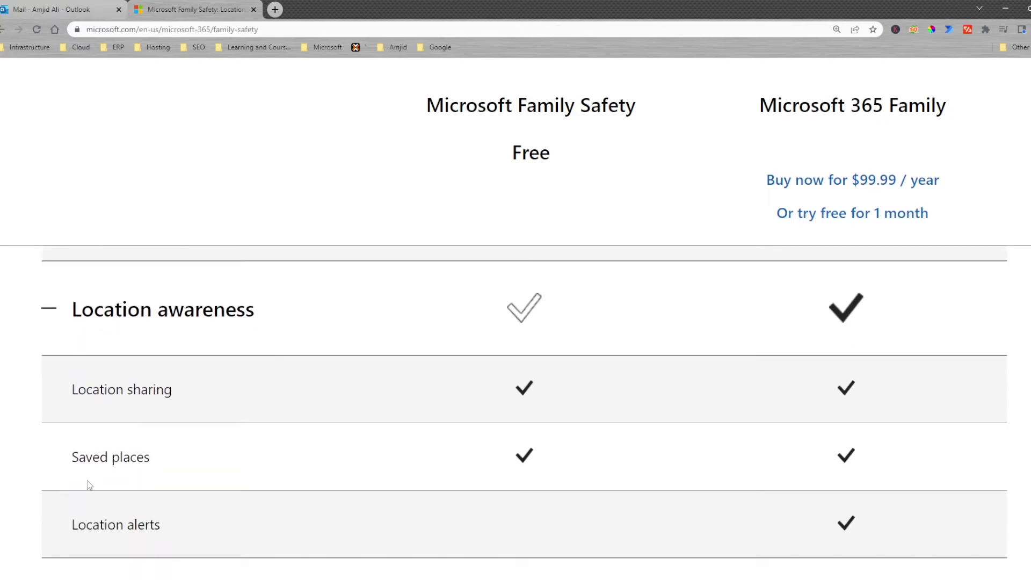
{"action": "scroll", "coordinate": [553, 460], "scroll_direction": "down", "scroll_amount": 2}
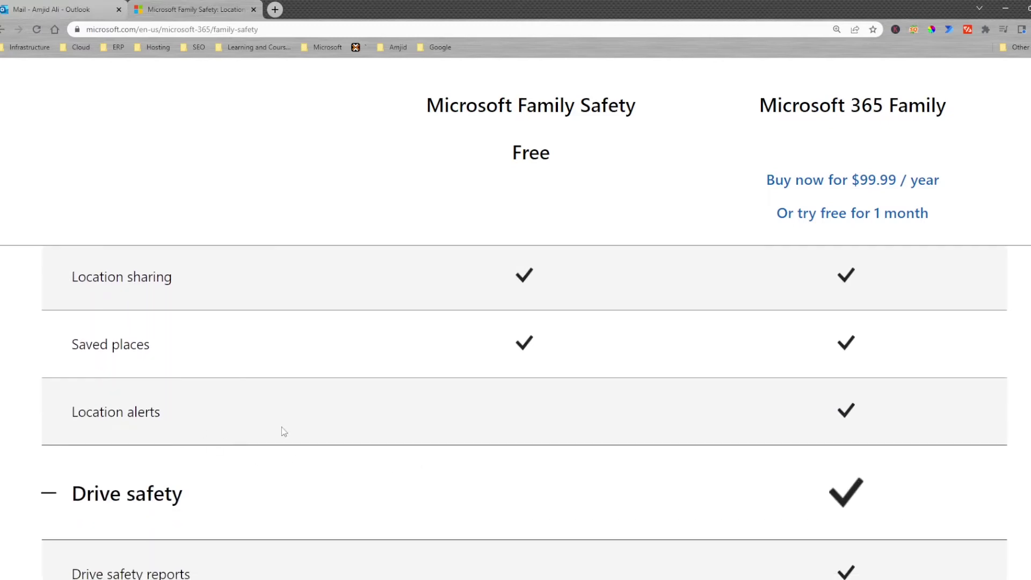
{"action": "scroll", "coordinate": [156, 487], "scroll_direction": "down", "scroll_amount": 8}
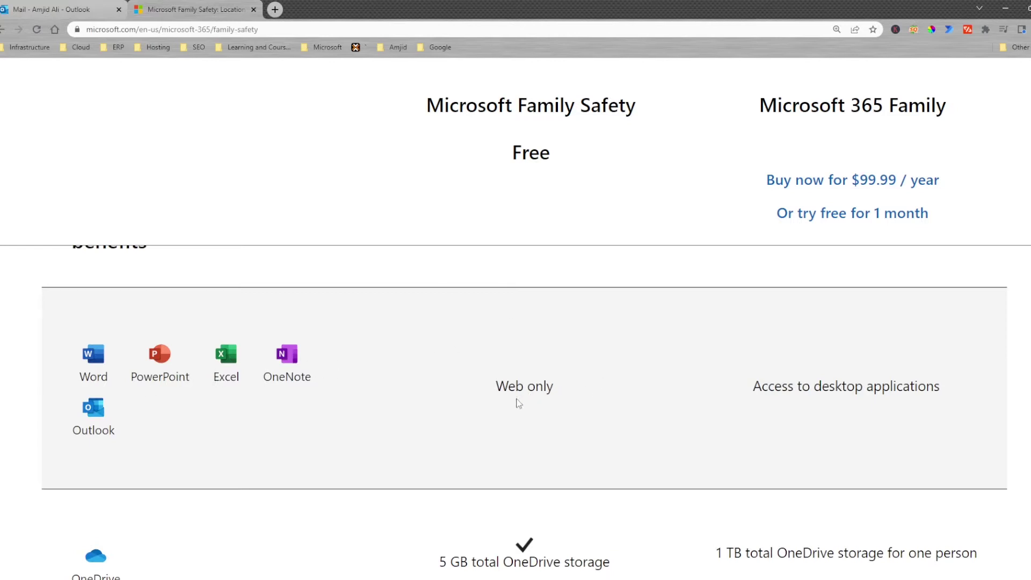
{"action": "scroll", "coordinate": [443, 397], "scroll_direction": "down", "scroll_amount": 2}
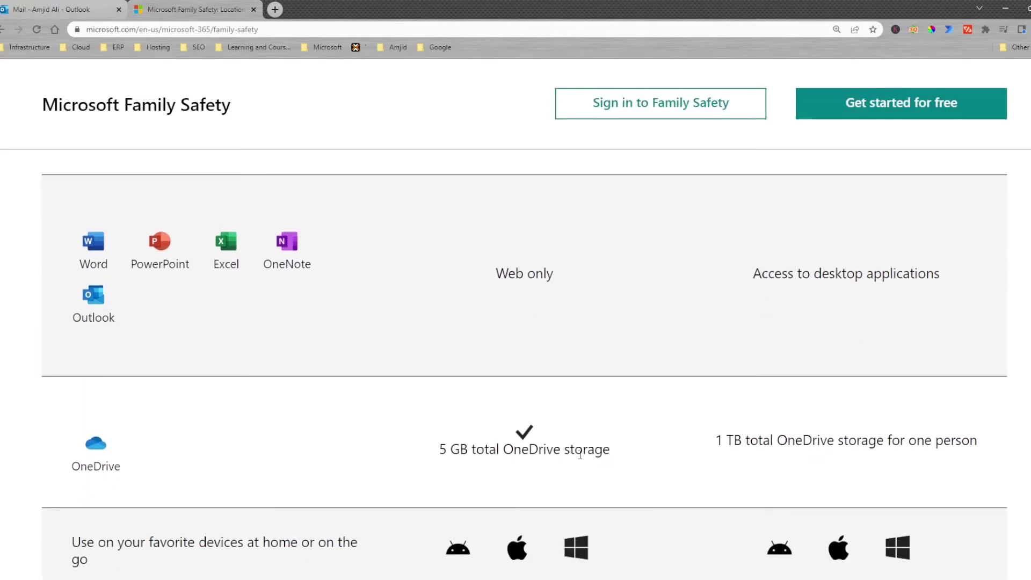
{"action": "scroll", "coordinate": [580, 456], "scroll_direction": "down", "scroll_amount": 3}
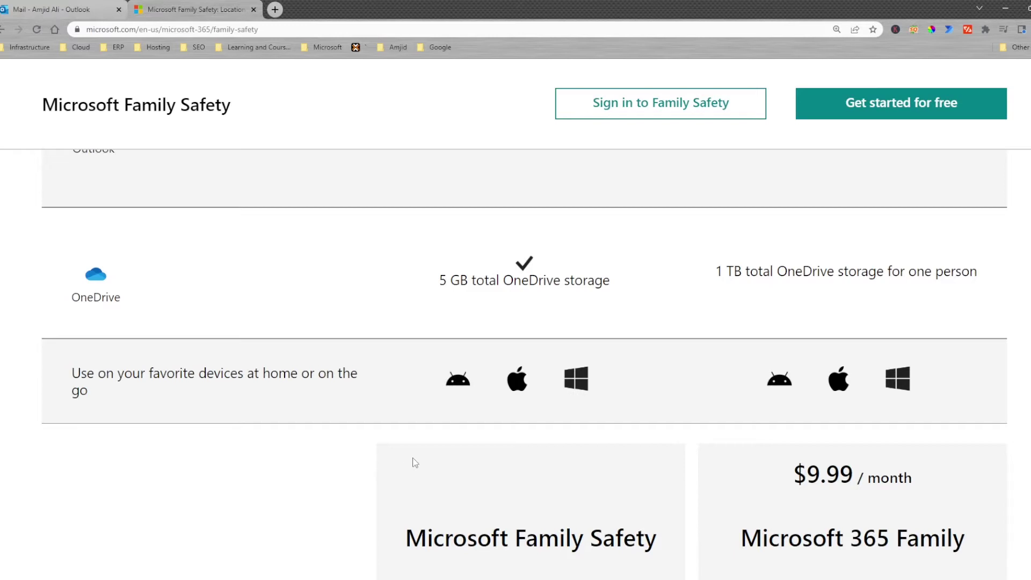
{"action": "scroll", "coordinate": [502, 377], "scroll_direction": "down", "scroll_amount": 6}
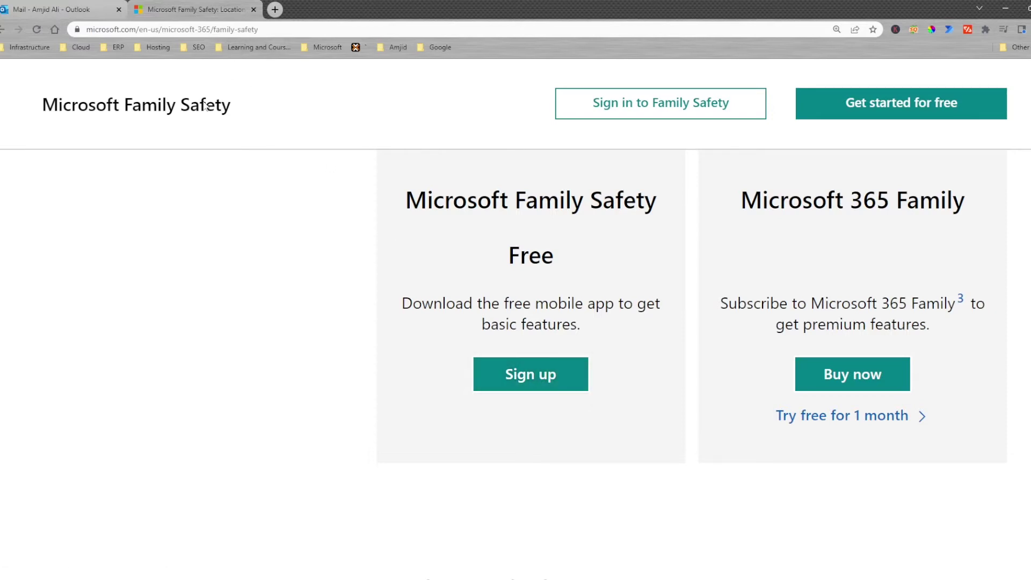
Load microsoft.com/family in a new browser tab
{"action": "left_click", "coordinate": [275, 9]}
{"action": "type", "text": "microsoft.com/family"}
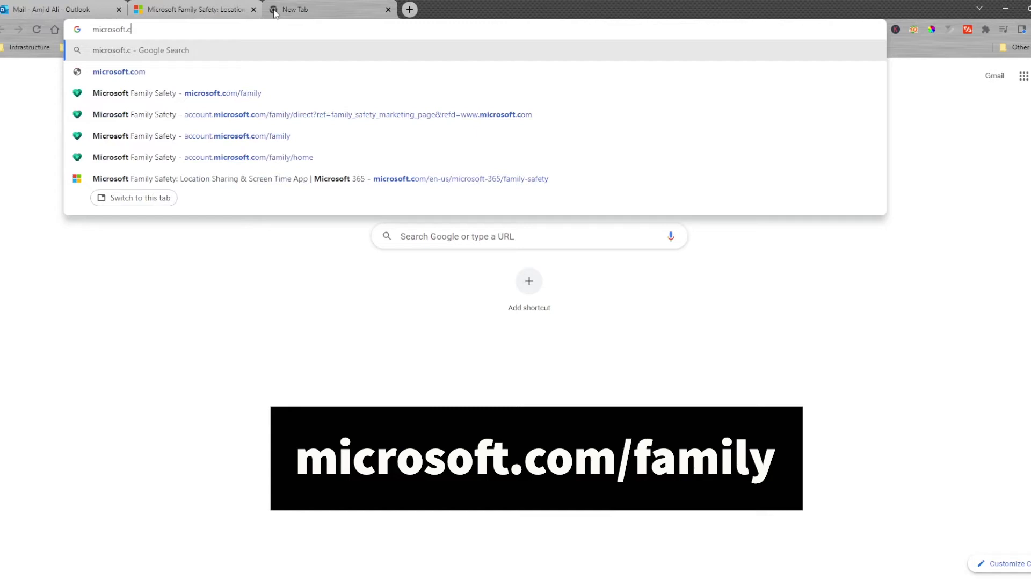
{"action": "key", "text": "Return"}
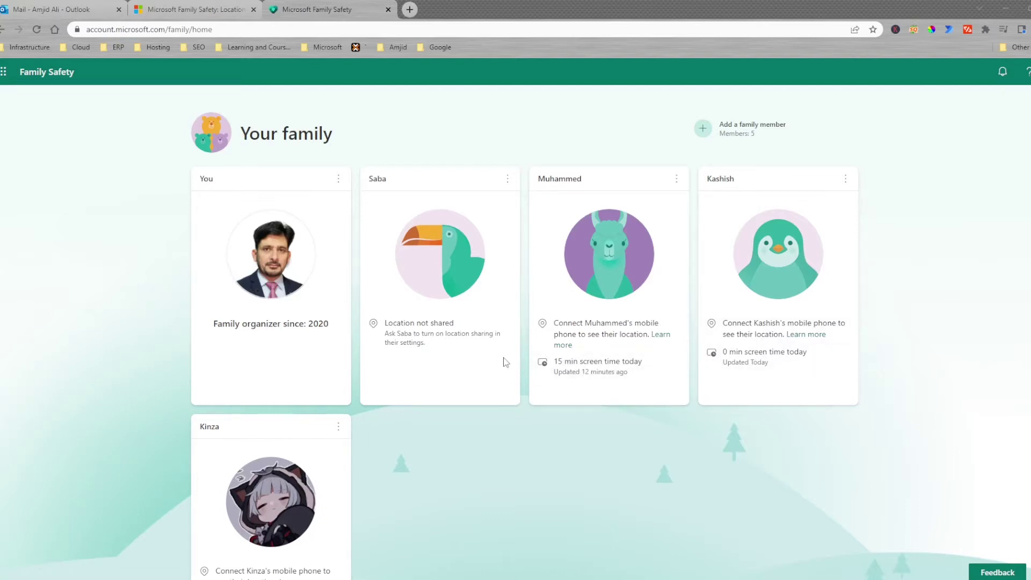
Open the child's screen time (1 h 6 min daily average) and check Apps and games
{"action": "left_click", "coordinate": [597, 339]}
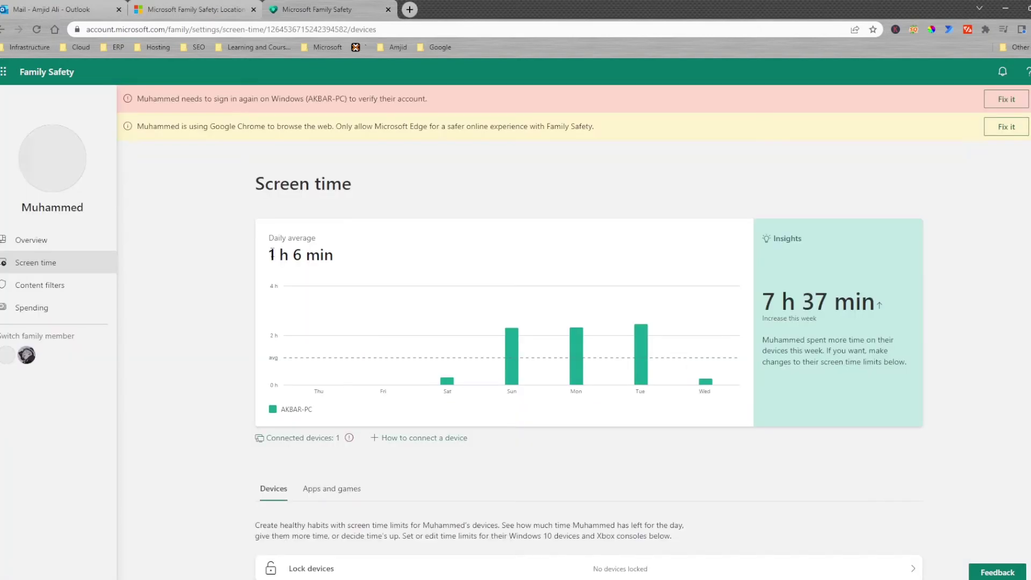
{"action": "left_click_drag", "start_coordinate": [271, 254], "coordinate": [342, 261]}
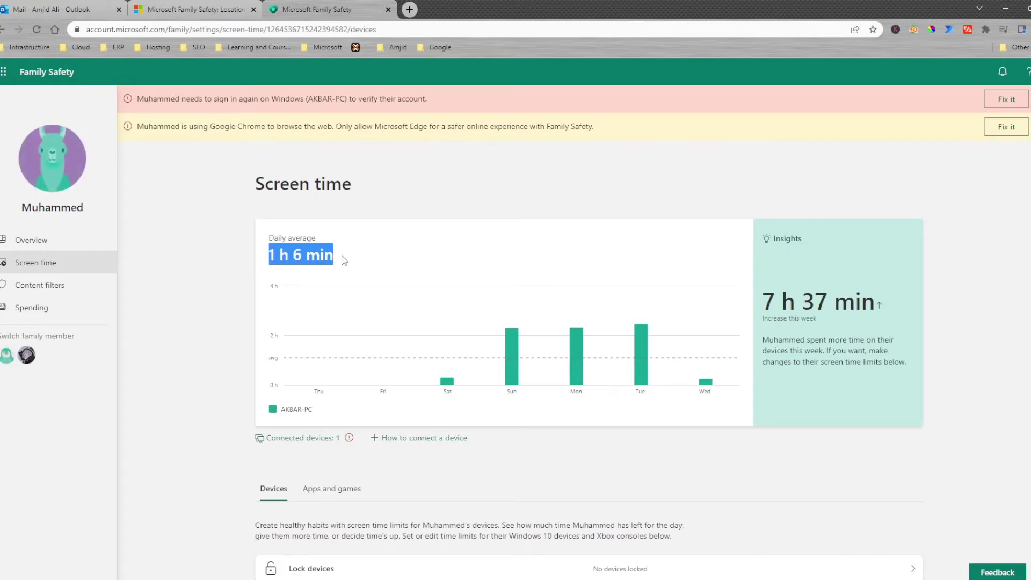
{"action": "left_click", "coordinate": [331, 488]}
{"action": "scroll", "coordinate": [357, 341], "scroll_direction": "down", "scroll_amount": 8}
{"action": "scroll", "coordinate": [357, 341], "scroll_direction": "up", "scroll_amount": 2}
{"action": "scroll", "coordinate": [357, 341], "scroll_direction": "down", "scroll_amount": 5}
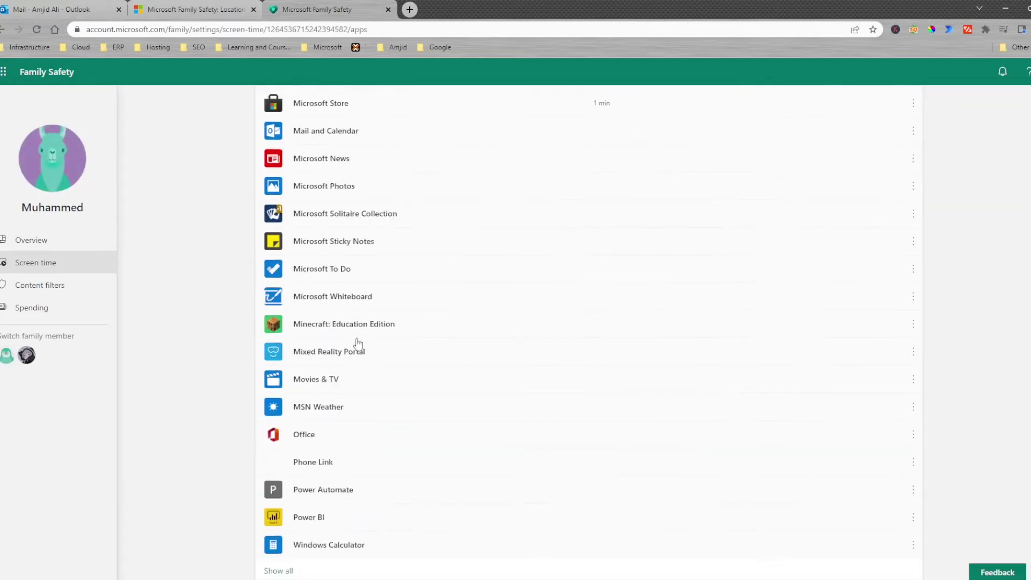
{"action": "scroll", "coordinate": [358, 343], "scroll_direction": "down", "scroll_amount": 1}
{"action": "scroll", "coordinate": [358, 343], "scroll_direction": "up", "scroll_amount": 8}
Return to the device screen time showing 15 h limits for every day
{"action": "left_click", "coordinate": [274, 272]}
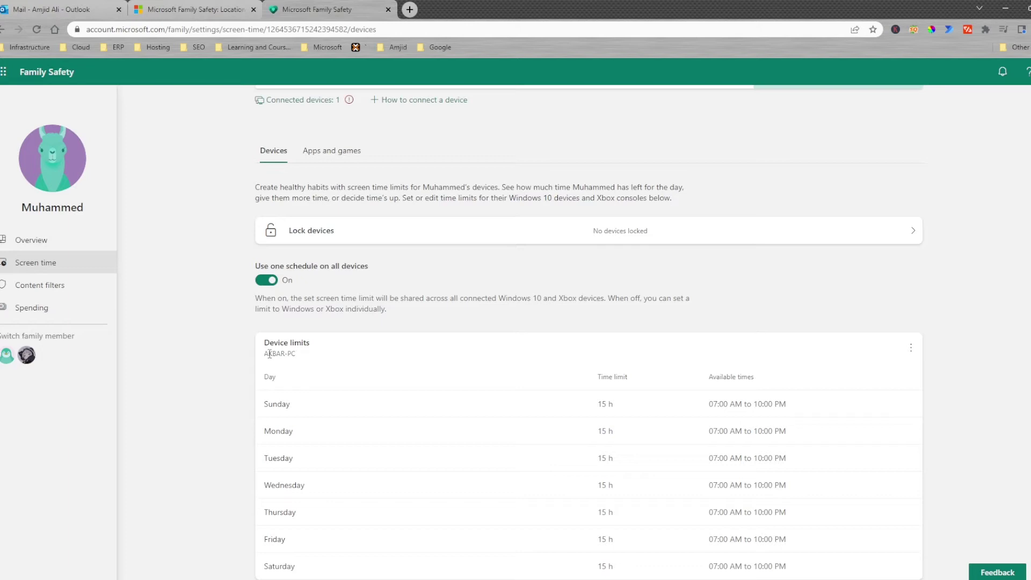
{"action": "left_click_drag", "start_coordinate": [266, 354], "coordinate": [296, 354]}
{"action": "scroll", "coordinate": [303, 355], "scroll_direction": "down", "scroll_amount": 1}
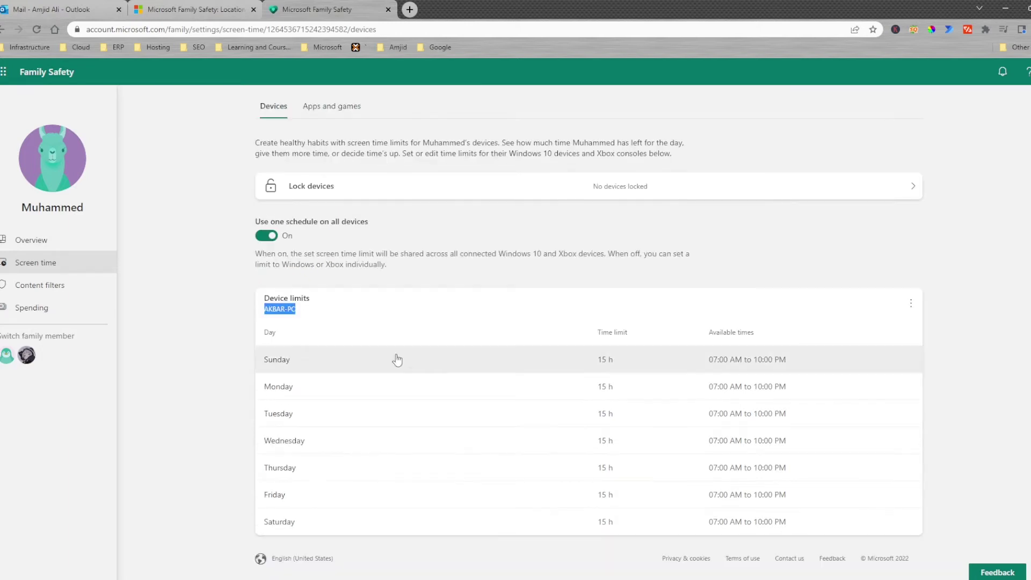
Lower the Sunday and Monday device limits from 15 h to 2 h
{"action": "left_click", "coordinate": [429, 364]}
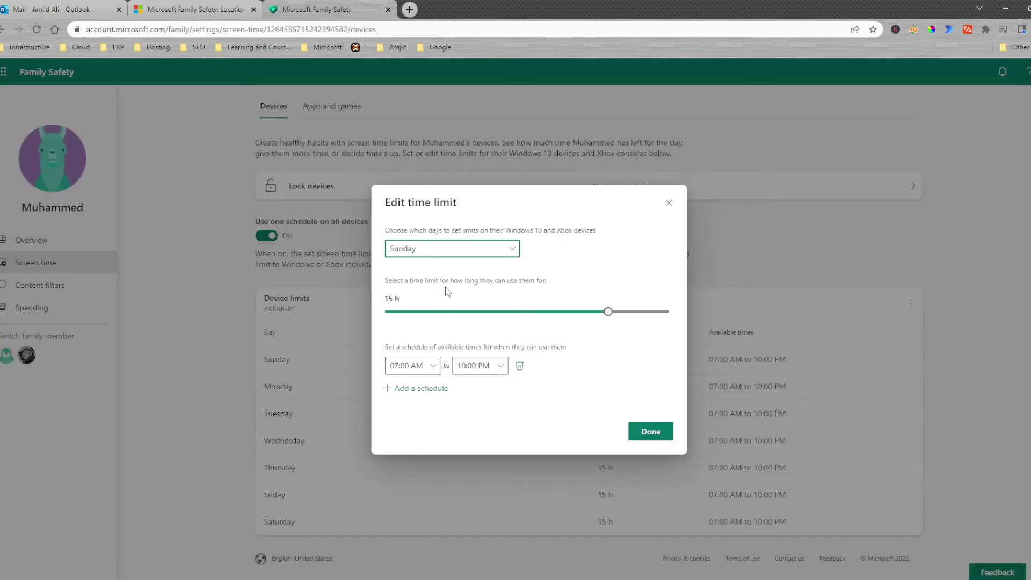
{"action": "left_click_drag", "start_coordinate": [608, 311], "coordinate": [440, 316]}
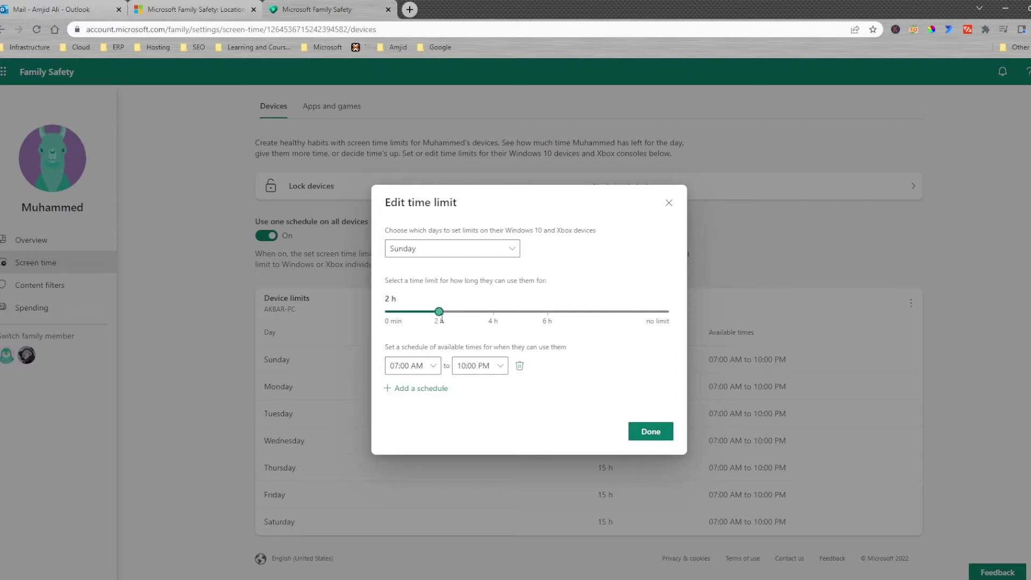
{"action": "left_click", "coordinate": [661, 432]}
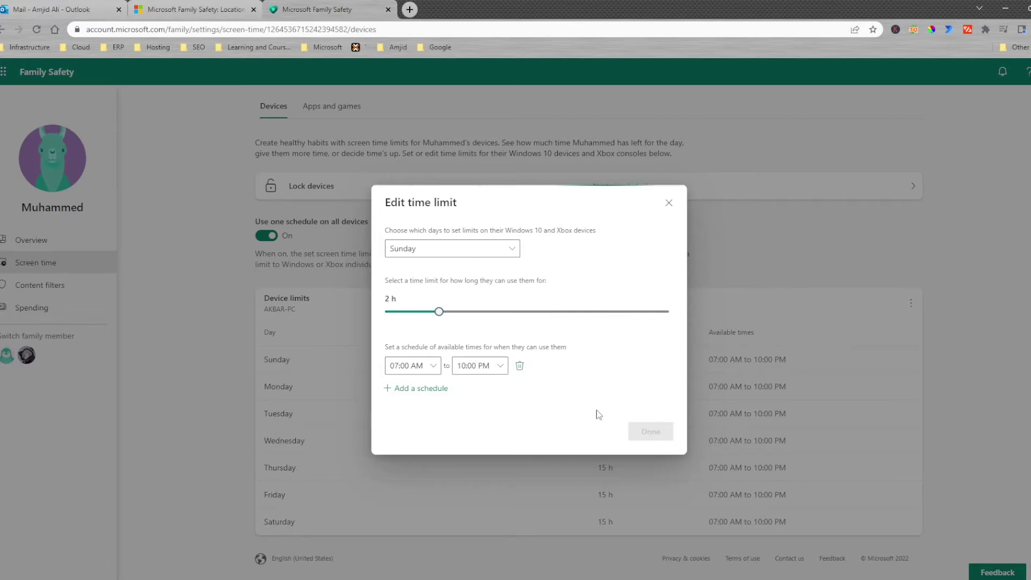
{"action": "left_click", "coordinate": [460, 392]}
{"action": "left_click_drag", "start_coordinate": [668, 312], "coordinate": [439, 311]}
{"action": "left_click", "coordinate": [651, 431]}
{"action": "left_click", "coordinate": [433, 521]}
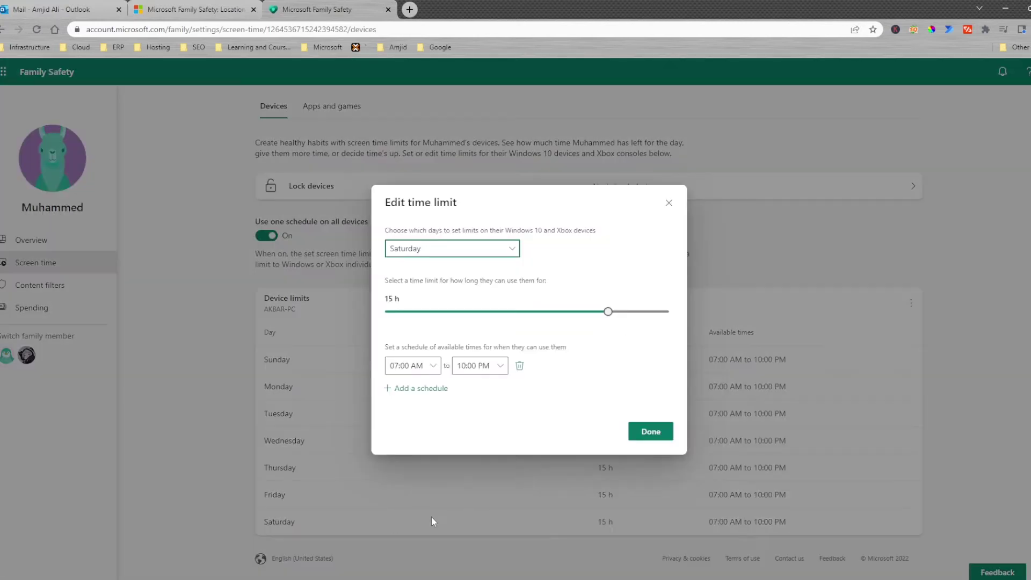
{"action": "left_click_drag", "start_coordinate": [608, 312], "coordinate": [493, 316]}
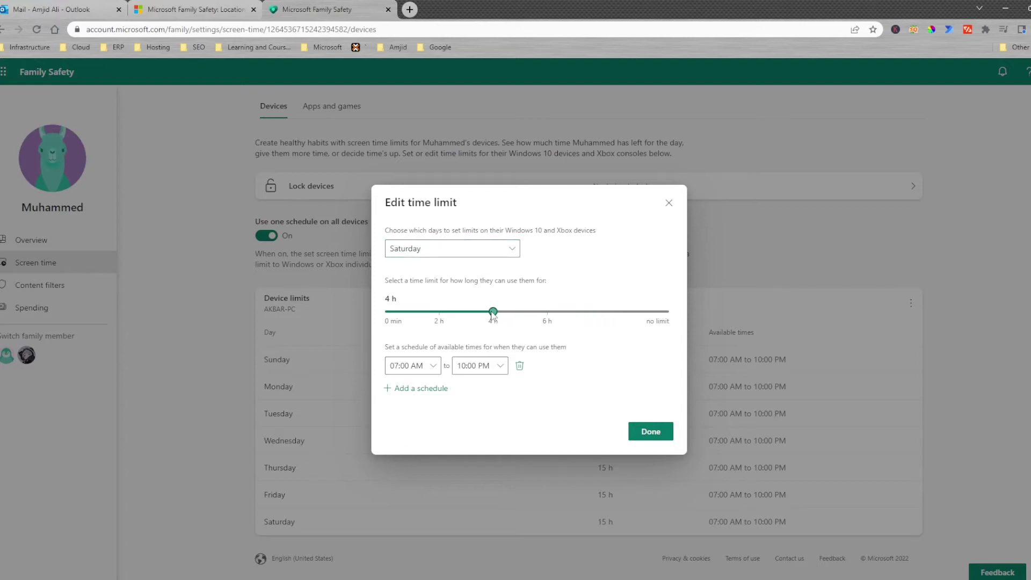
{"action": "left_click", "coordinate": [651, 431]}
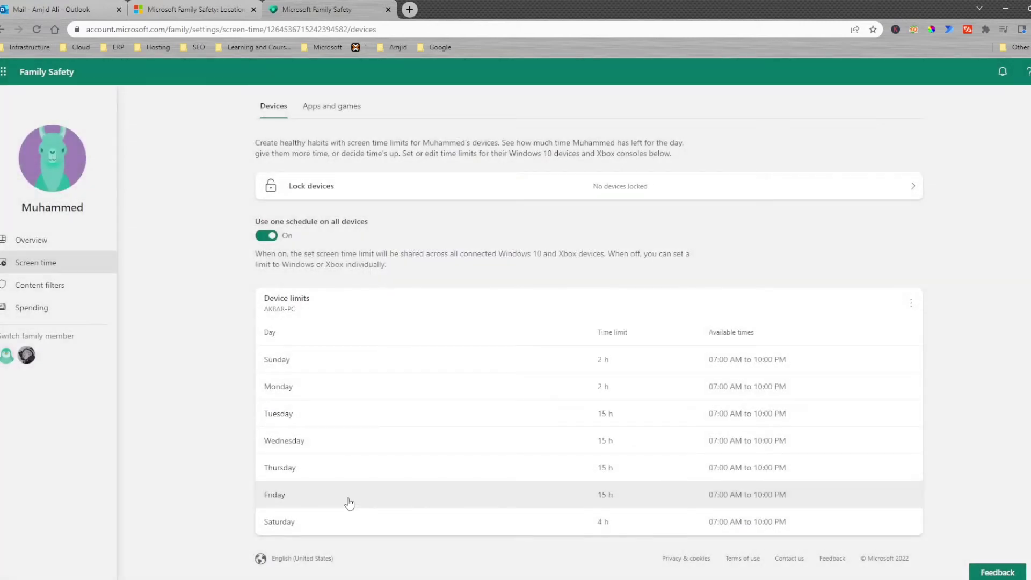
{"action": "left_click", "coordinate": [350, 503]}
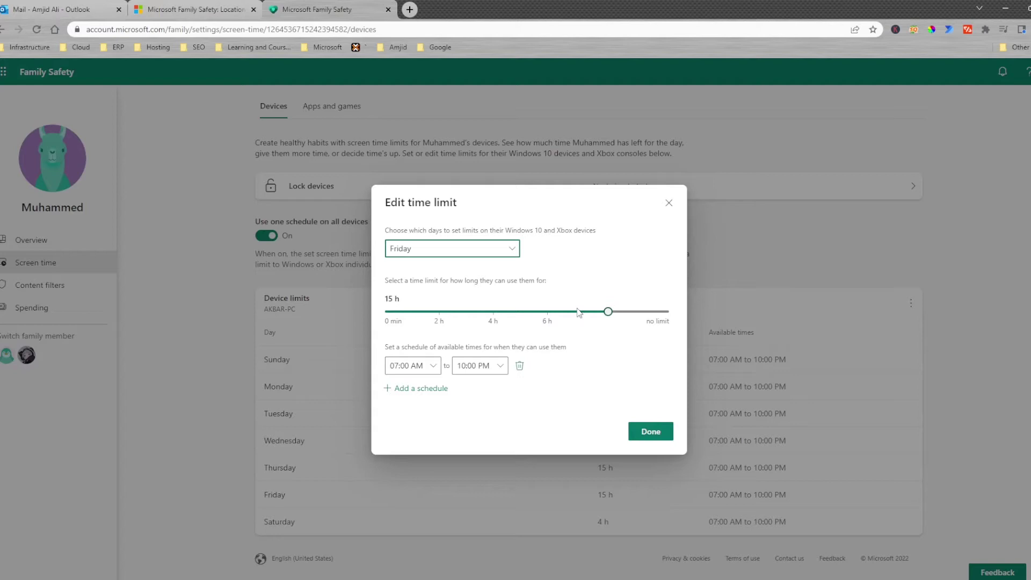
{"action": "left_click_drag", "start_coordinate": [606, 312], "coordinate": [439, 311]}
{"action": "left_click", "coordinate": [387, 467]}
Lower the Thursday, Wednesday and Tuesday device limits to 2 h each
{"action": "left_click_drag", "start_coordinate": [608, 311], "coordinate": [439, 312]}
{"action": "left_click", "coordinate": [651, 432]}
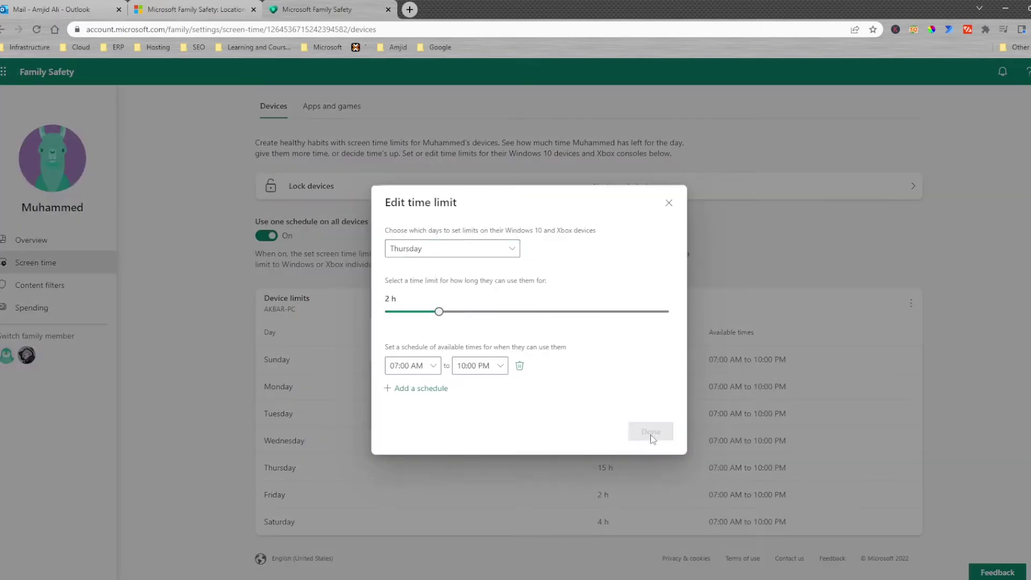
{"action": "left_click", "coordinate": [344, 440]}
{"action": "left_click_drag", "start_coordinate": [608, 312], "coordinate": [439, 311]}
{"action": "left_click", "coordinate": [651, 432]}
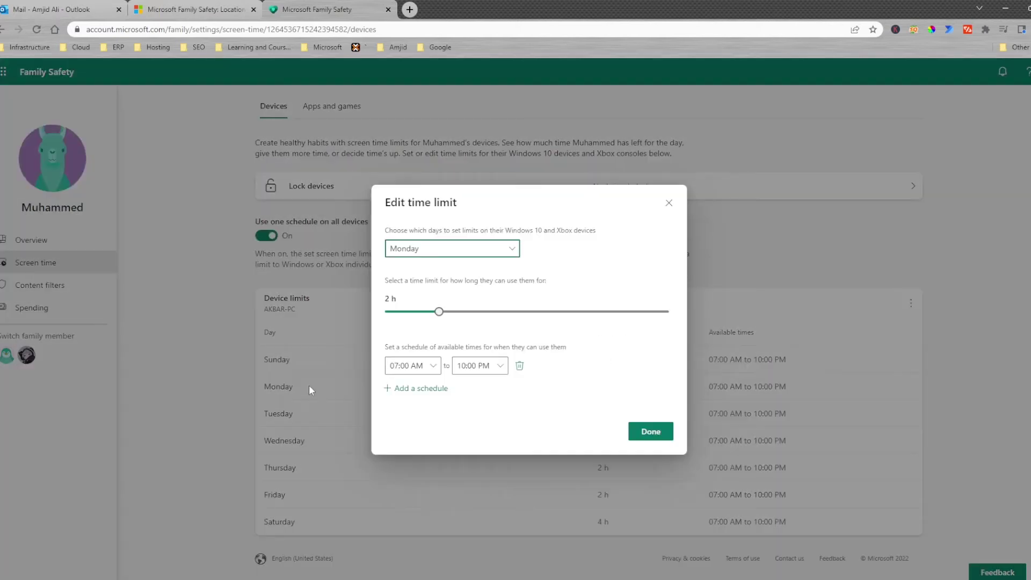
{"action": "left_click", "coordinate": [355, 414]}
{"action": "left_click_drag", "start_coordinate": [608, 311], "coordinate": [439, 312]}
{"action": "left_click", "coordinate": [651, 432]}
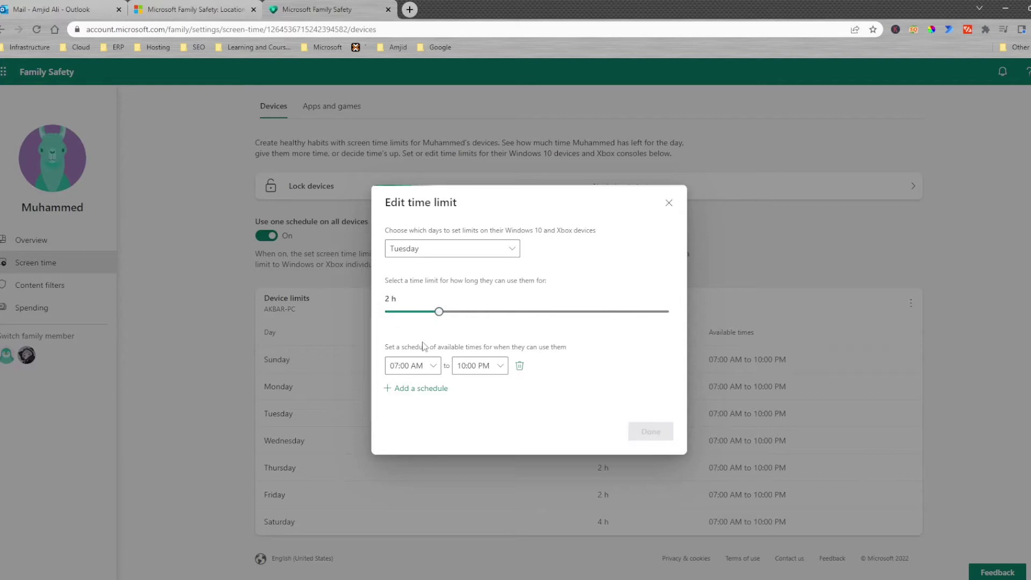
{"action": "scroll", "coordinate": [326, 366], "scroll_direction": "up", "scroll_amount": 3}
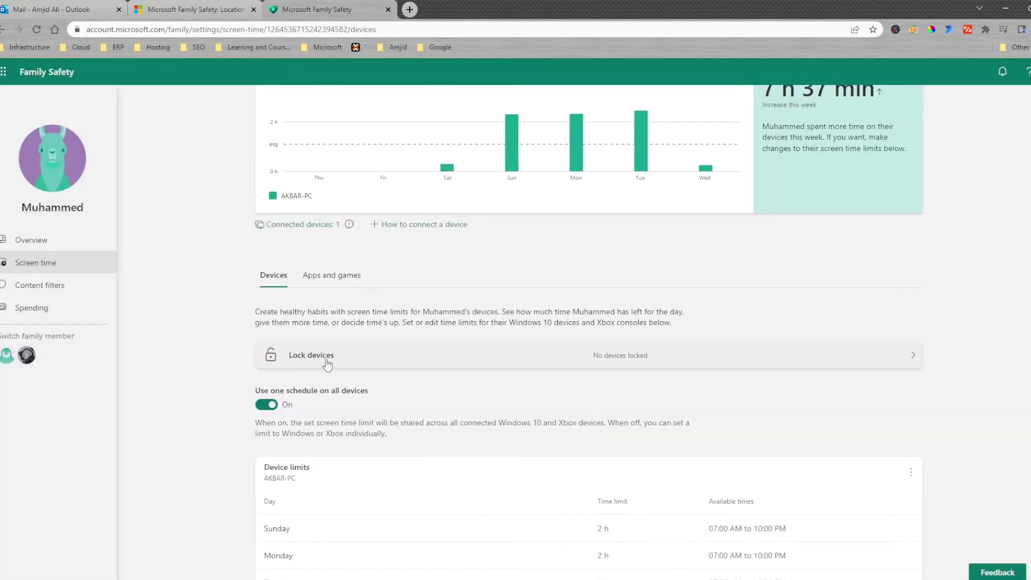
{"action": "left_click", "coordinate": [914, 355]}
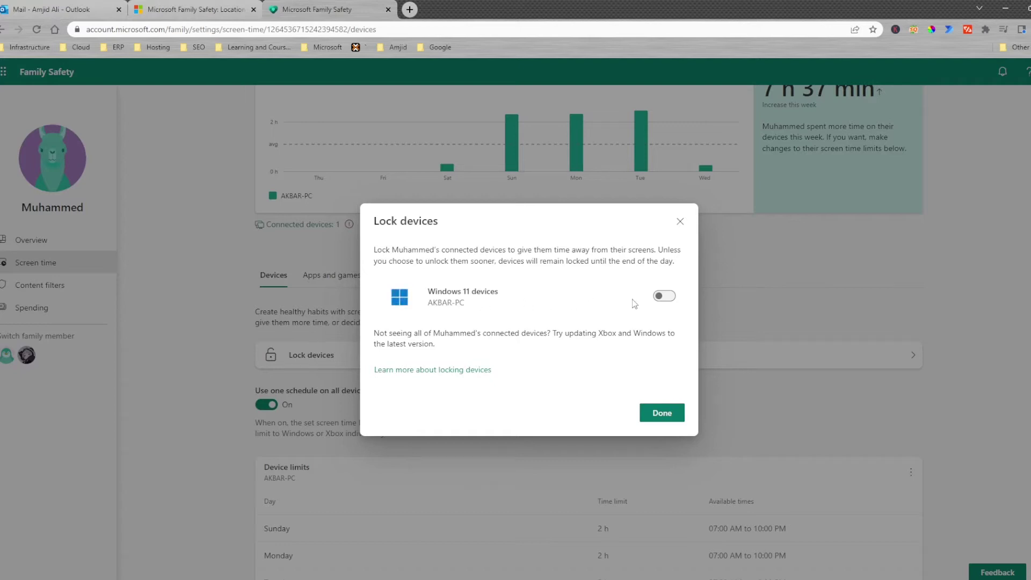
{"action": "left_click", "coordinate": [680, 222]}
{"action": "scroll", "coordinate": [453, 352], "scroll_direction": "down", "scroll_amount": 3}
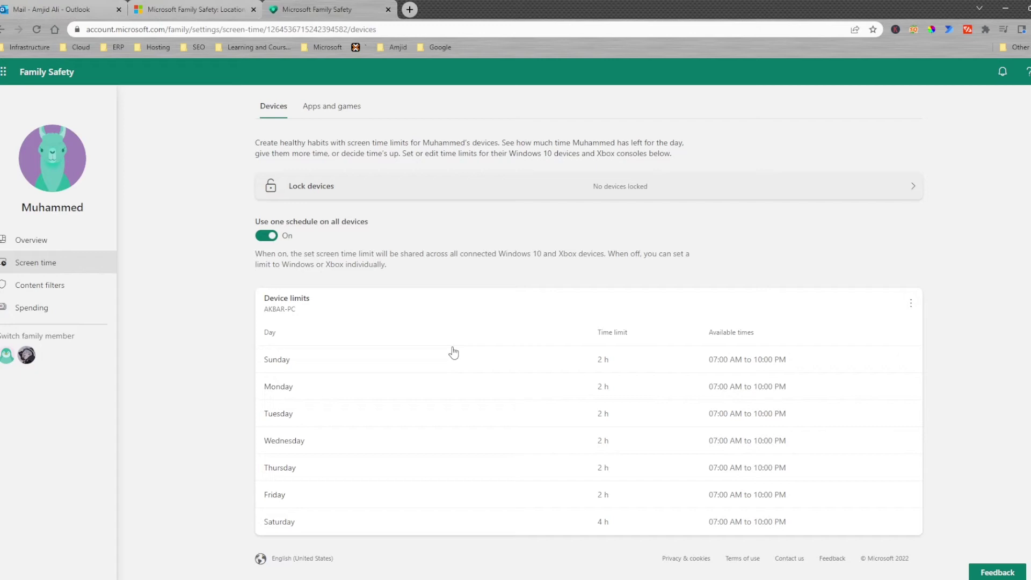
{"action": "scroll", "coordinate": [454, 353], "scroll_direction": "up", "scroll_amount": 6}
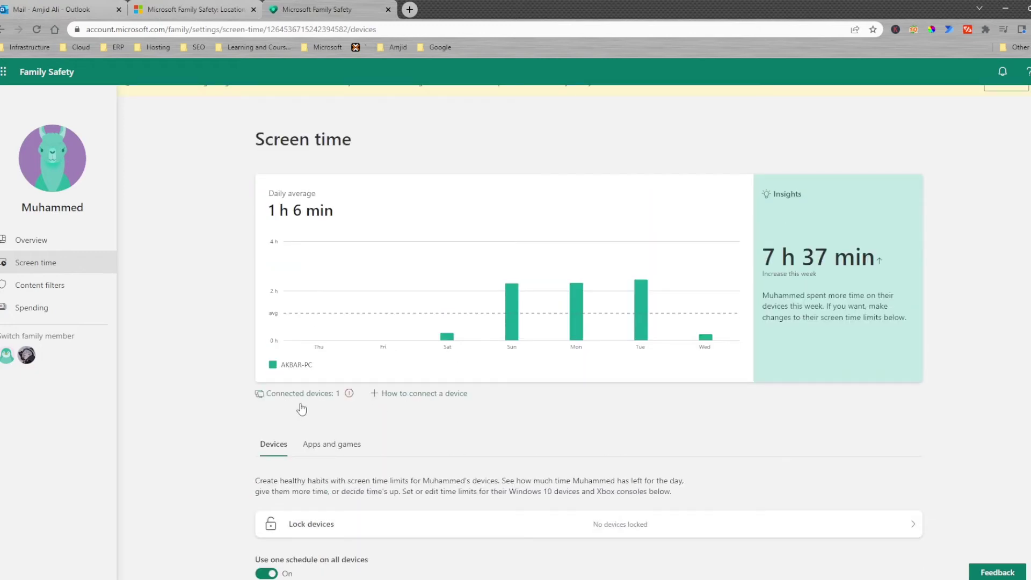
{"action": "left_click", "coordinate": [315, 398]}
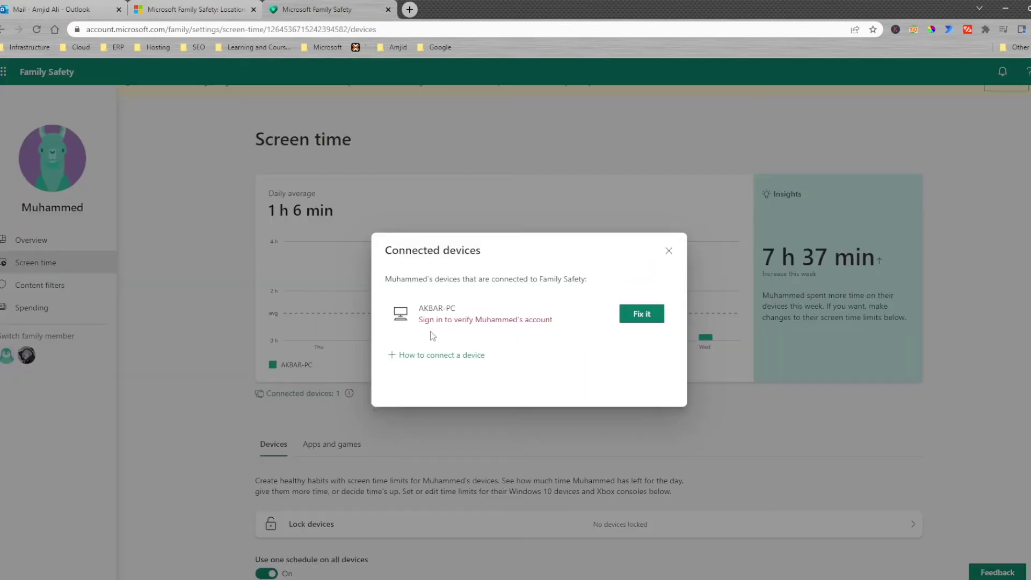
{"action": "key", "text": "Escape"}
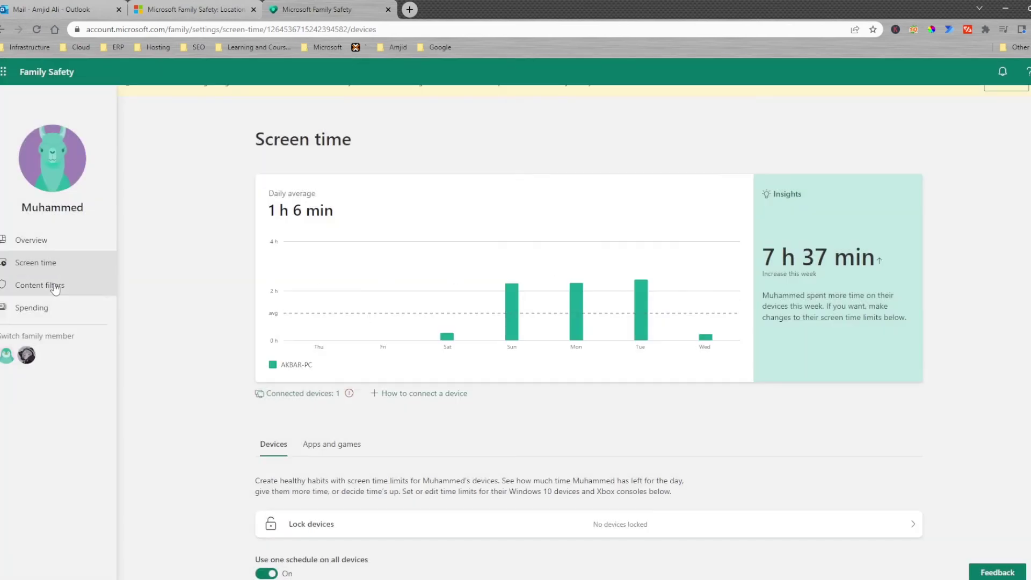
Add robolox.com to the child's blocked sites in Content filters
{"action": "left_click", "coordinate": [82, 285]}
{"action": "scroll", "coordinate": [310, 319], "scroll_direction": "down", "scroll_amount": 14}
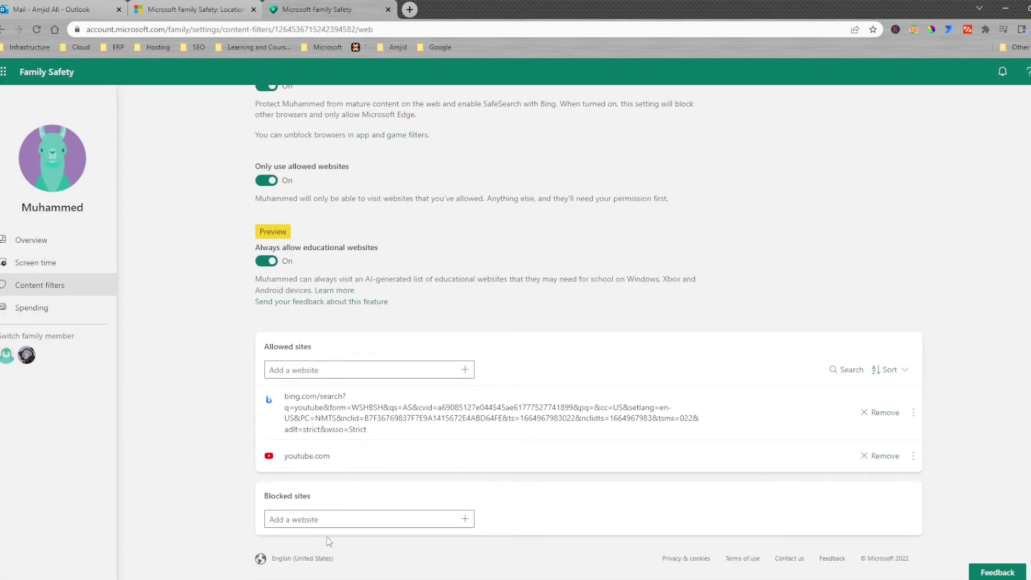
{"action": "left_click", "coordinate": [328, 524]}
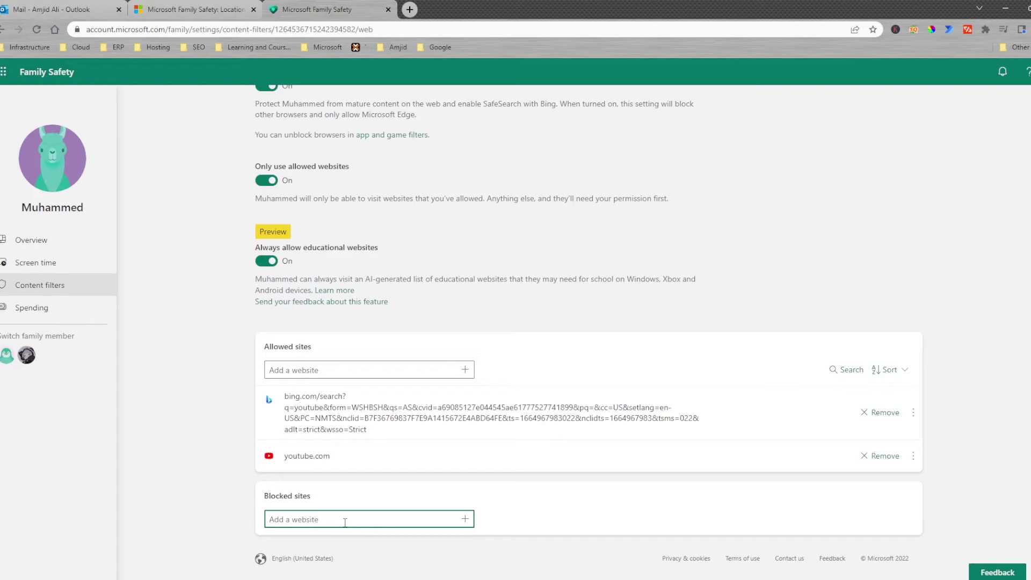
{"action": "type", "text": "robolox.com"}
{"action": "key", "text": "Return"}
Expand and collapse the youtube.com entry, then briefly visit Overview and return to Content filters
{"action": "scroll", "coordinate": [284, 512], "scroll_direction": "down", "scroll_amount": 1}
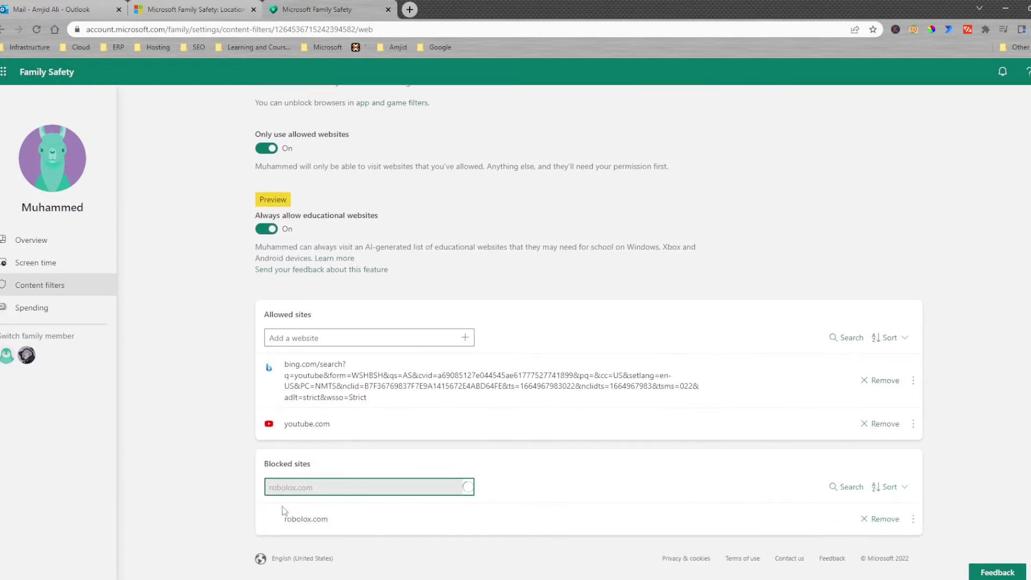
{"action": "scroll", "coordinate": [269, 341], "scroll_direction": "up", "scroll_amount": 10}
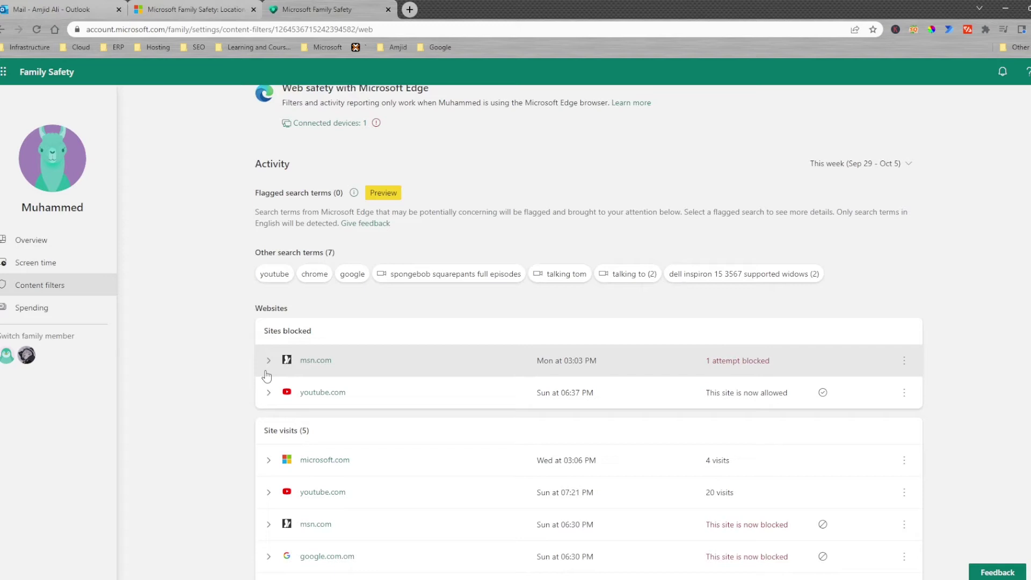
{"action": "left_click", "coordinate": [268, 392]}
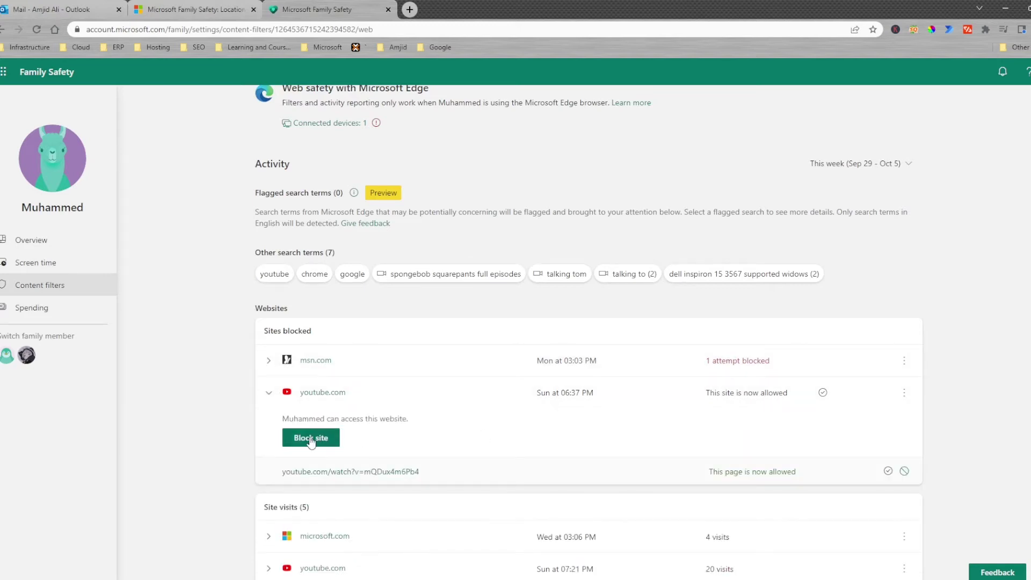
{"action": "left_click", "coordinate": [269, 395]}
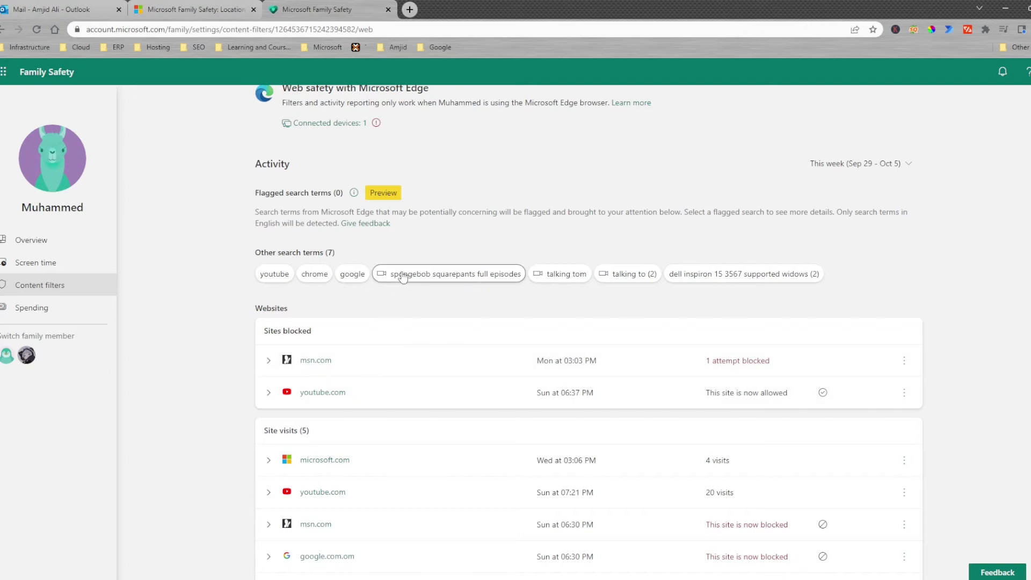
{"action": "scroll", "coordinate": [400, 274], "scroll_direction": "up", "scroll_amount": 3}
{"action": "scroll", "coordinate": [371, 406], "scroll_direction": "down", "scroll_amount": 7}
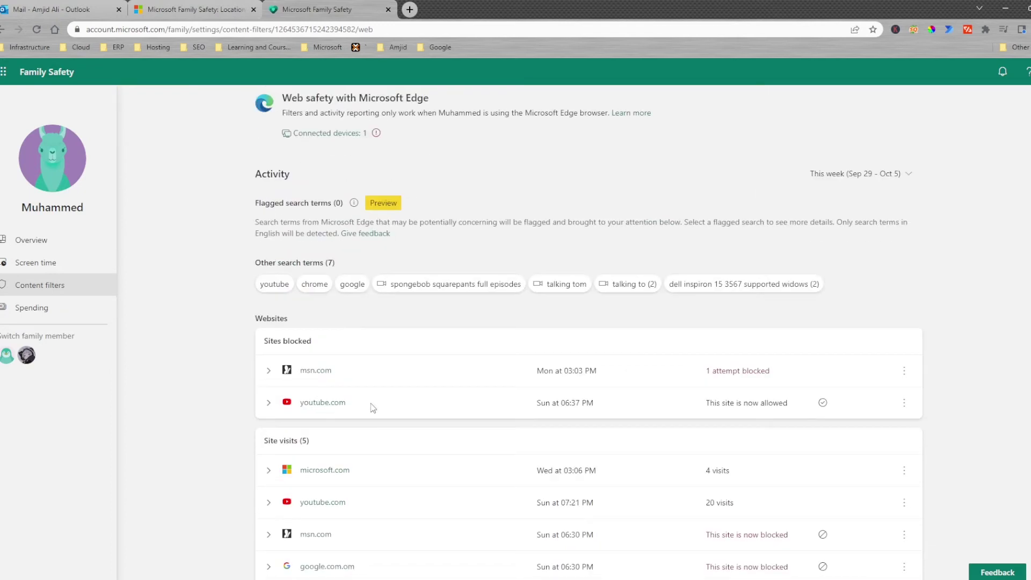
{"action": "scroll", "coordinate": [372, 408], "scroll_direction": "down", "scroll_amount": 6}
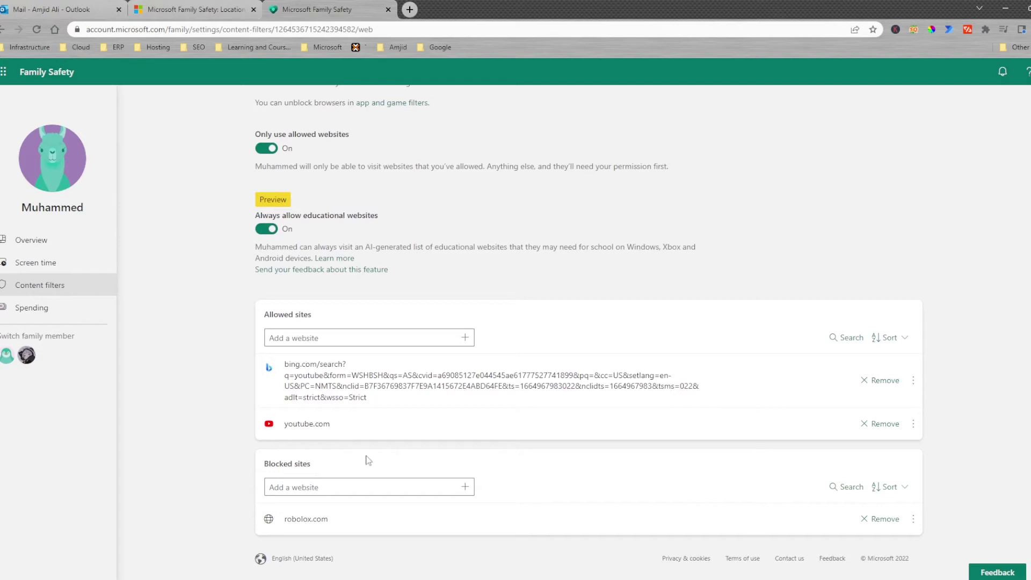
{"action": "left_click", "coordinate": [37, 245]}
{"action": "key", "text": "alt+Left"}
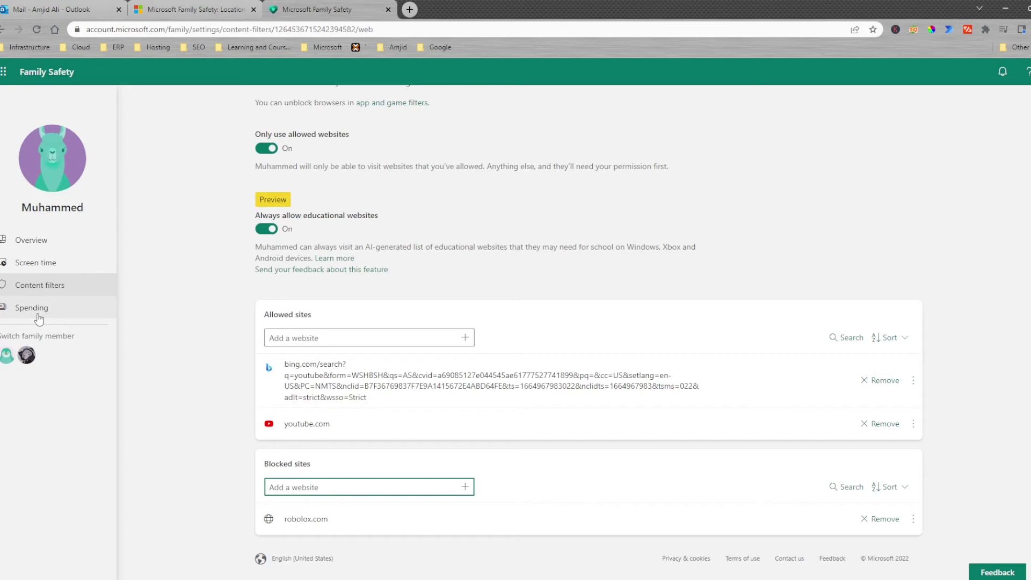
Glance at Spending, then scroll through the child's Overview cards (1 h 6 min daily average)
{"action": "left_click", "coordinate": [40, 316]}
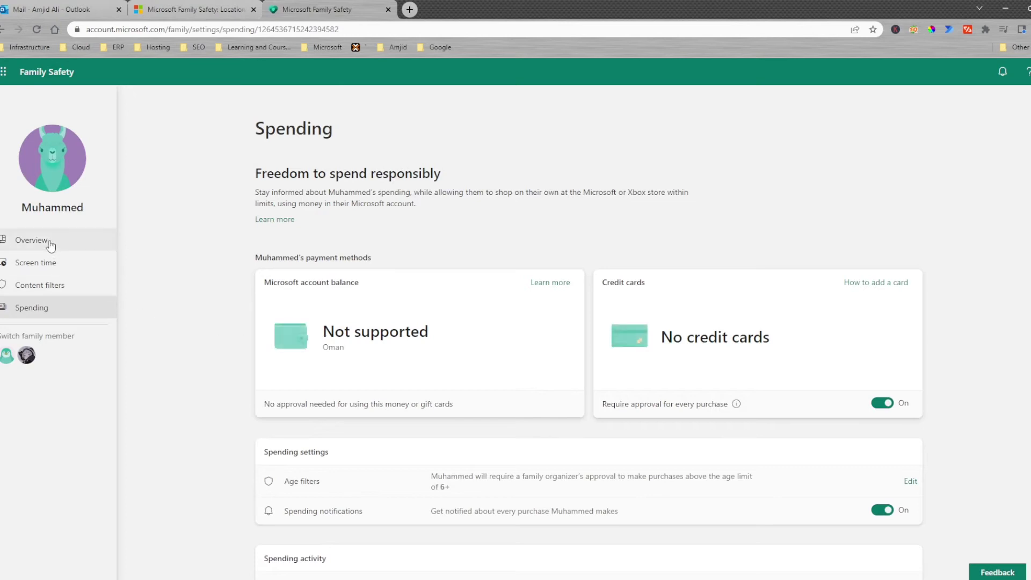
{"action": "left_click", "coordinate": [21, 243]}
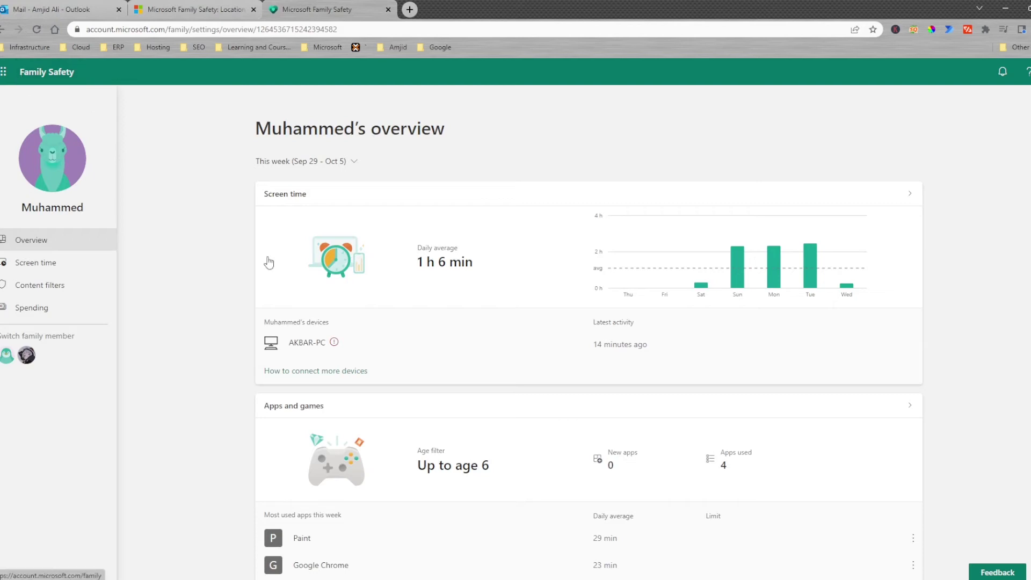
{"action": "scroll", "coordinate": [322, 378], "scroll_direction": "down", "scroll_amount": 1}
{"action": "scroll", "coordinate": [323, 379], "scroll_direction": "down", "scroll_amount": 5}
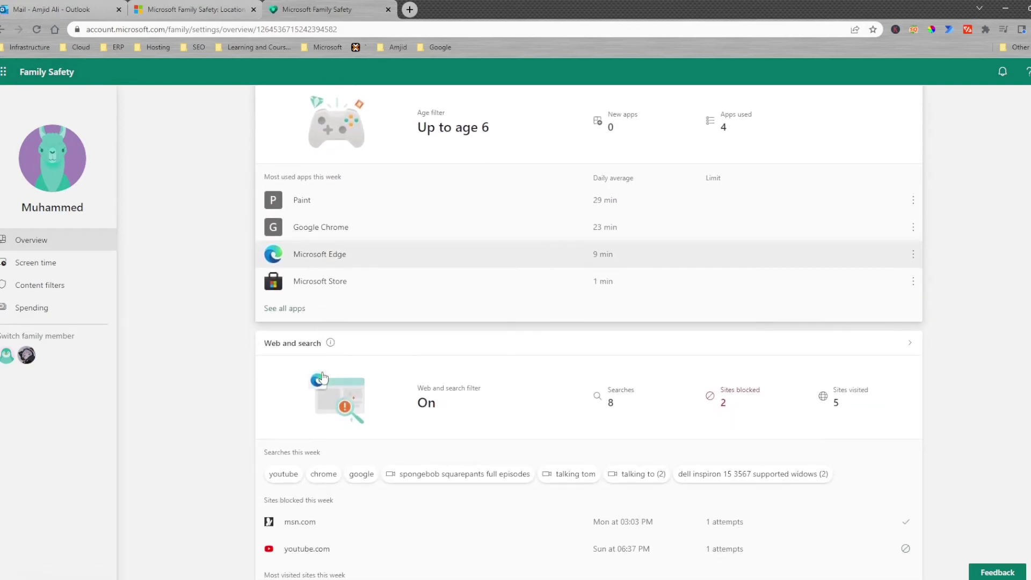
{"action": "scroll", "coordinate": [336, 260], "scroll_direction": "up", "scroll_amount": 3}
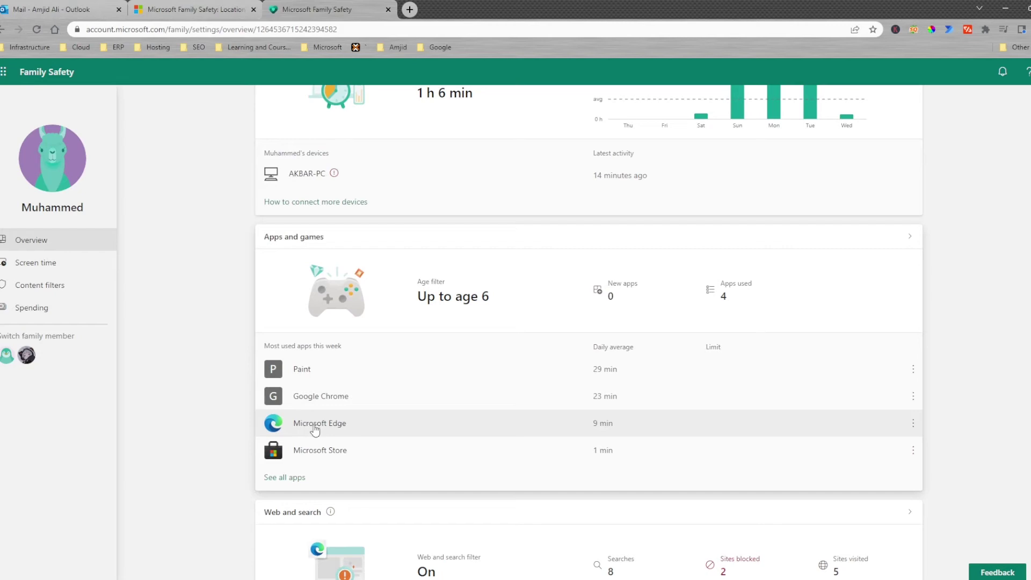
{"action": "scroll", "coordinate": [397, 367], "scroll_direction": "up", "scroll_amount": 3}
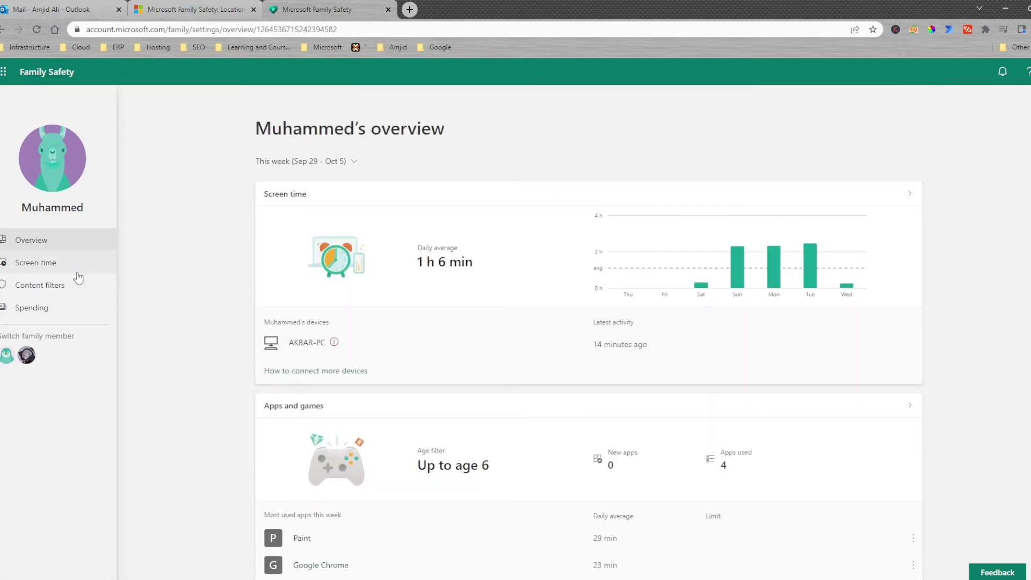
Return to Your family's five member cards, opening and dismissing Add someone without adding anyone
{"action": "left_click", "coordinate": [63, 78]}
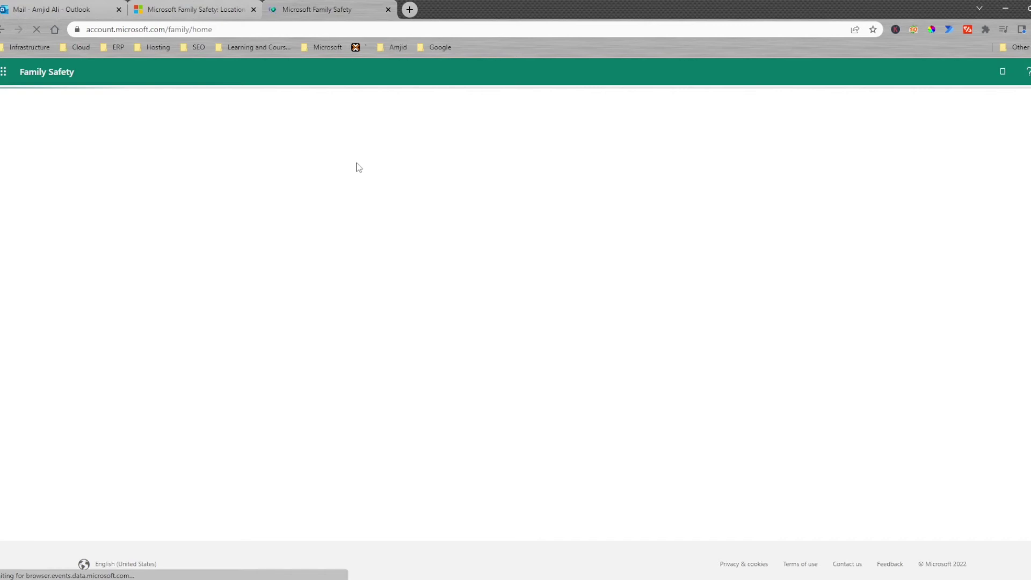
{"action": "scroll", "coordinate": [572, 402], "scroll_direction": "down", "scroll_amount": 1}
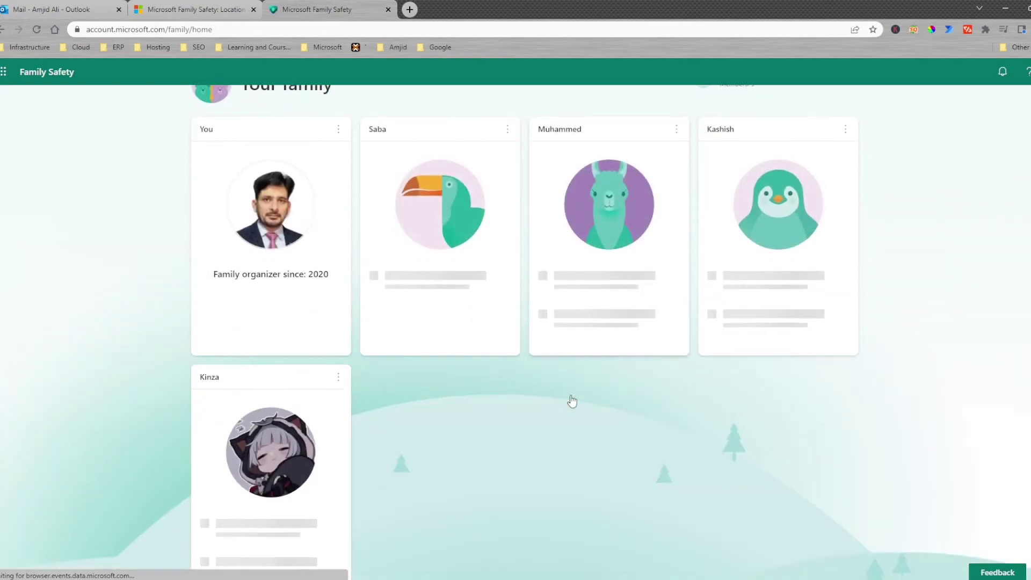
{"action": "scroll", "coordinate": [572, 401], "scroll_direction": "up", "scroll_amount": 1}
{"action": "left_click", "coordinate": [720, 132]}
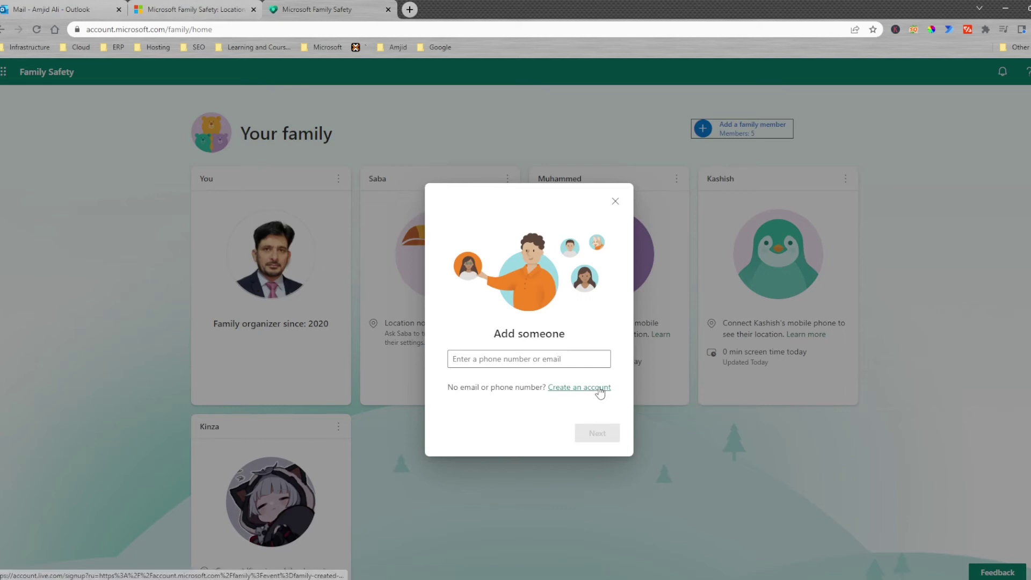
{"action": "left_click", "coordinate": [616, 203]}
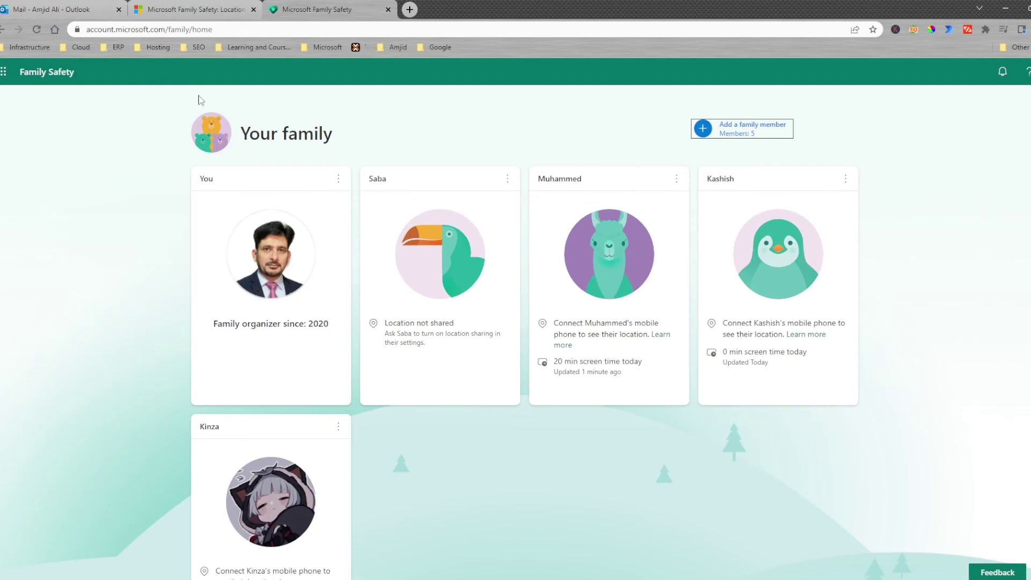
Choose Go to overview from the child's family card menu
{"action": "left_click_drag", "start_coordinate": [240, 138], "coordinate": [345, 140]}
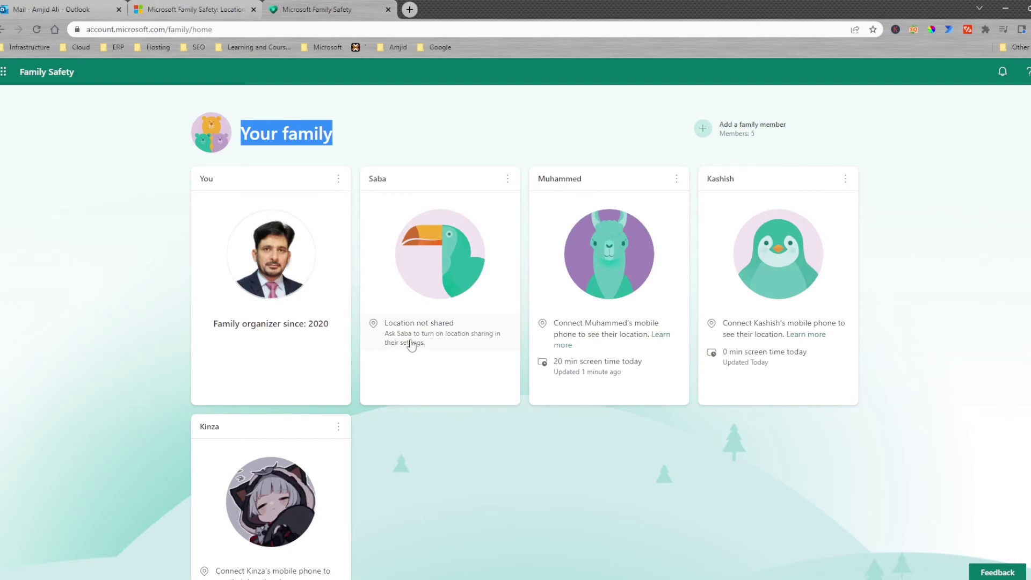
{"action": "left_click", "coordinate": [422, 356]}
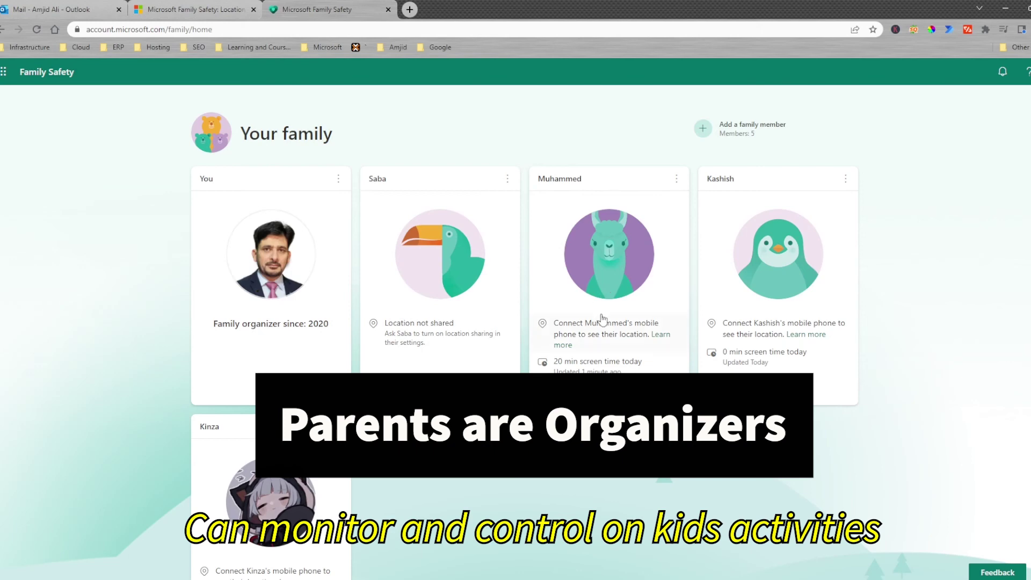
{"action": "left_click", "coordinate": [677, 178]}
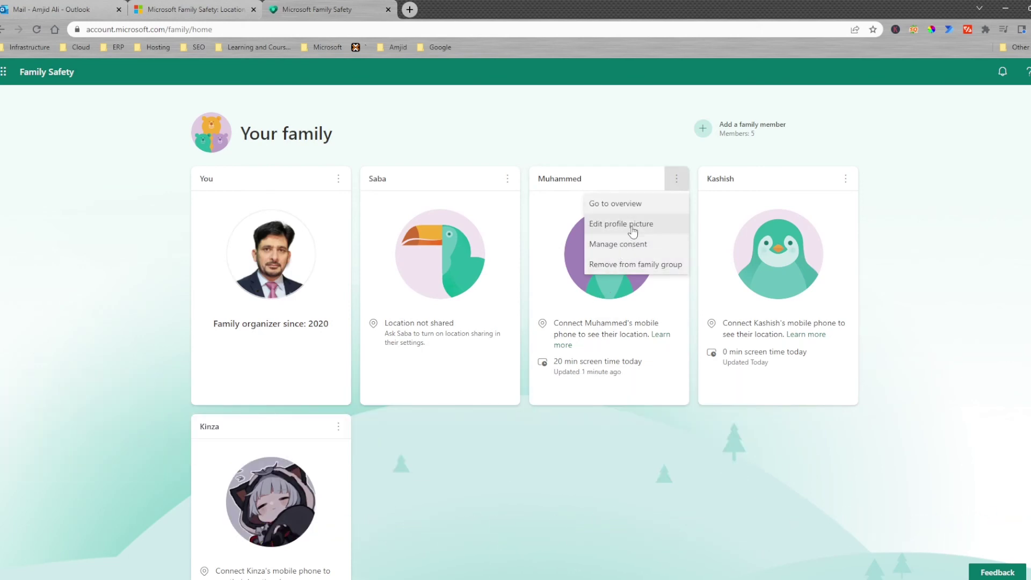
{"action": "left_click", "coordinate": [628, 204]}
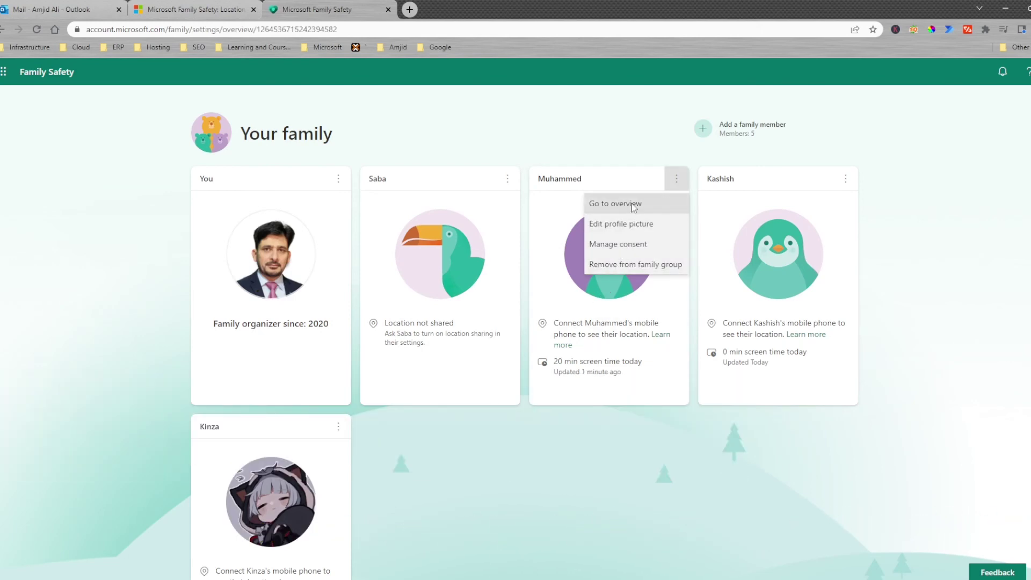